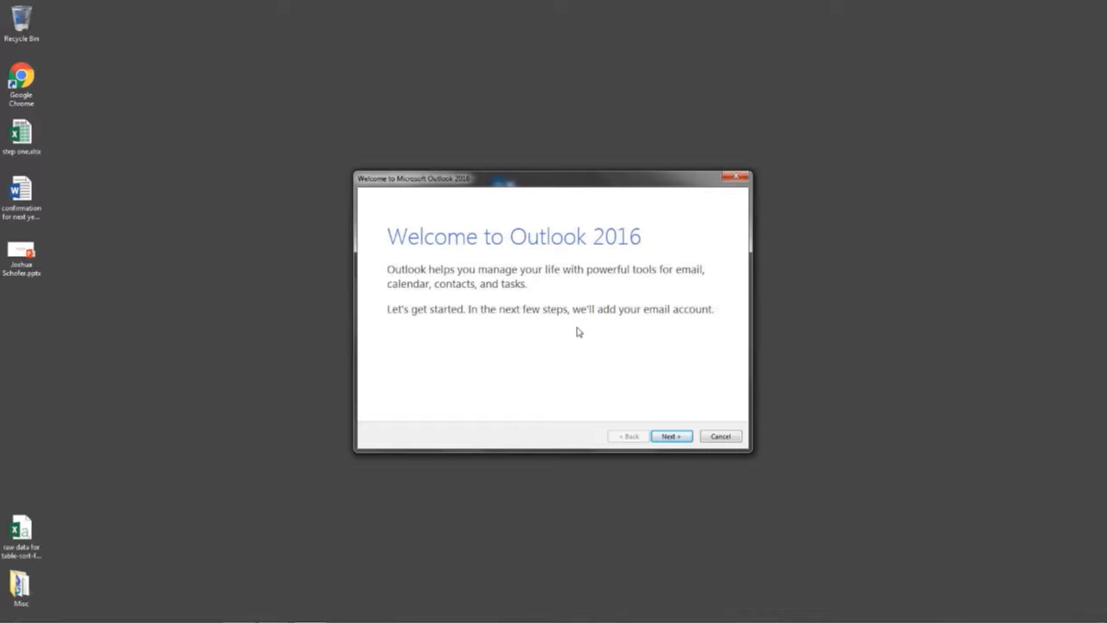
Get past the Outlook welcome page and choose Yes to connect to an email account
left_click(672, 436)
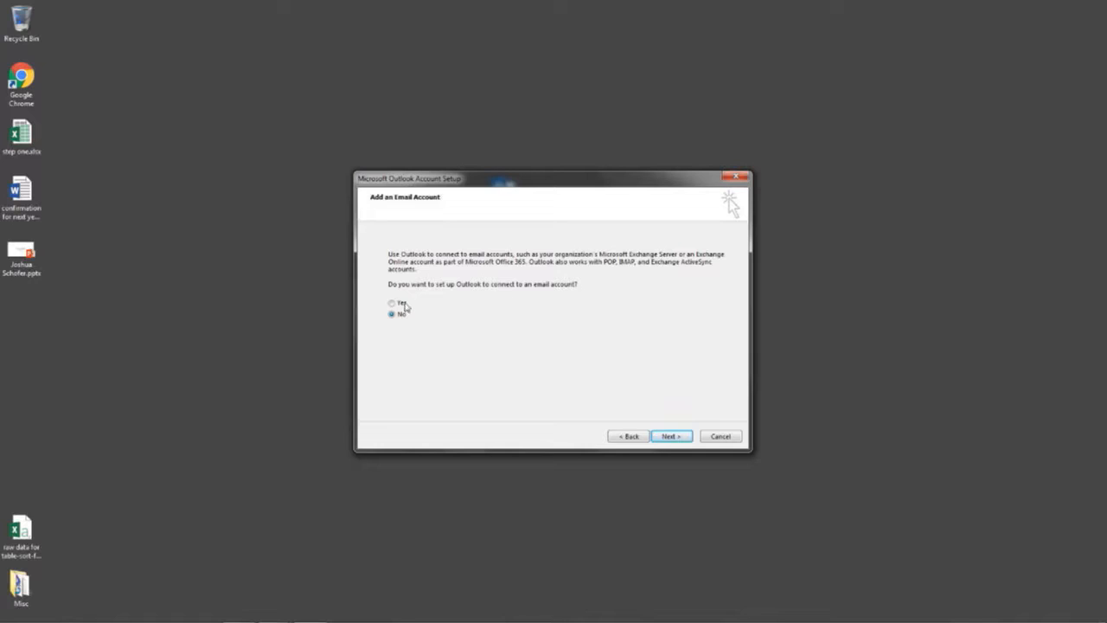
left_click(392, 303)
On the Auto Account Setup page, enter the display name and the full Gmail address
left_click(672, 436)
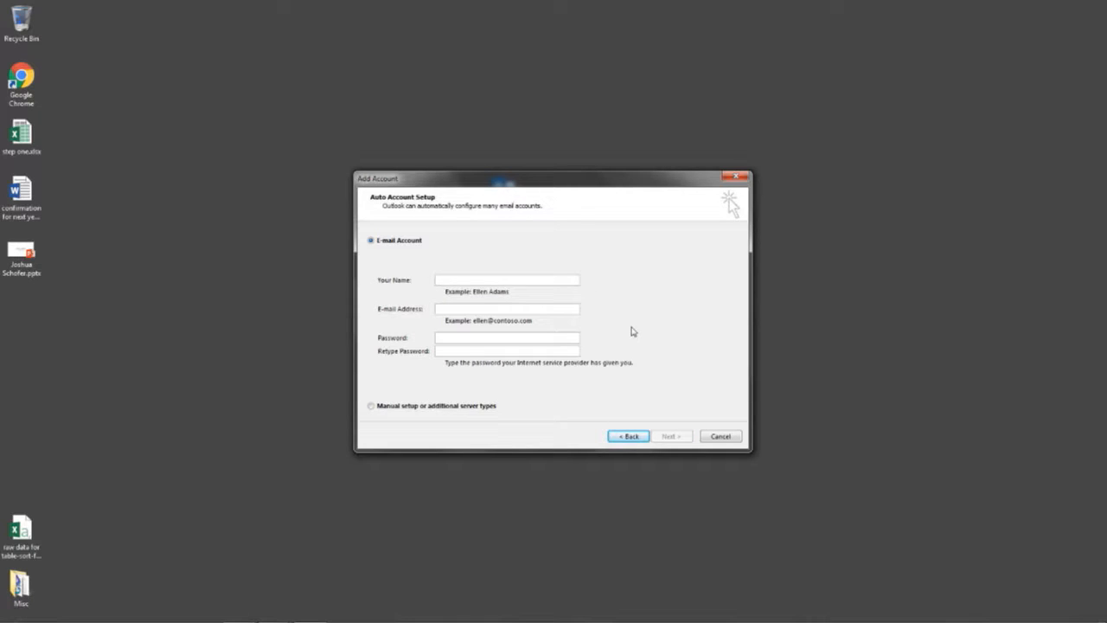
type("O216")
type(" et")
key("BackSpace")
key("BackSpace")
type("teacher")
left_click(461, 313)
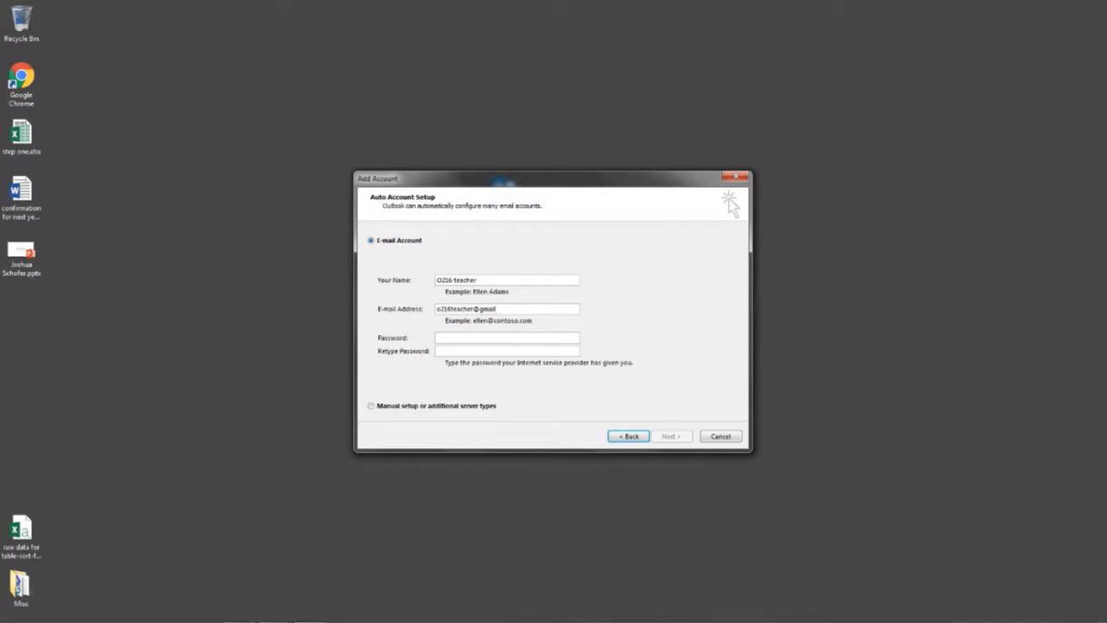
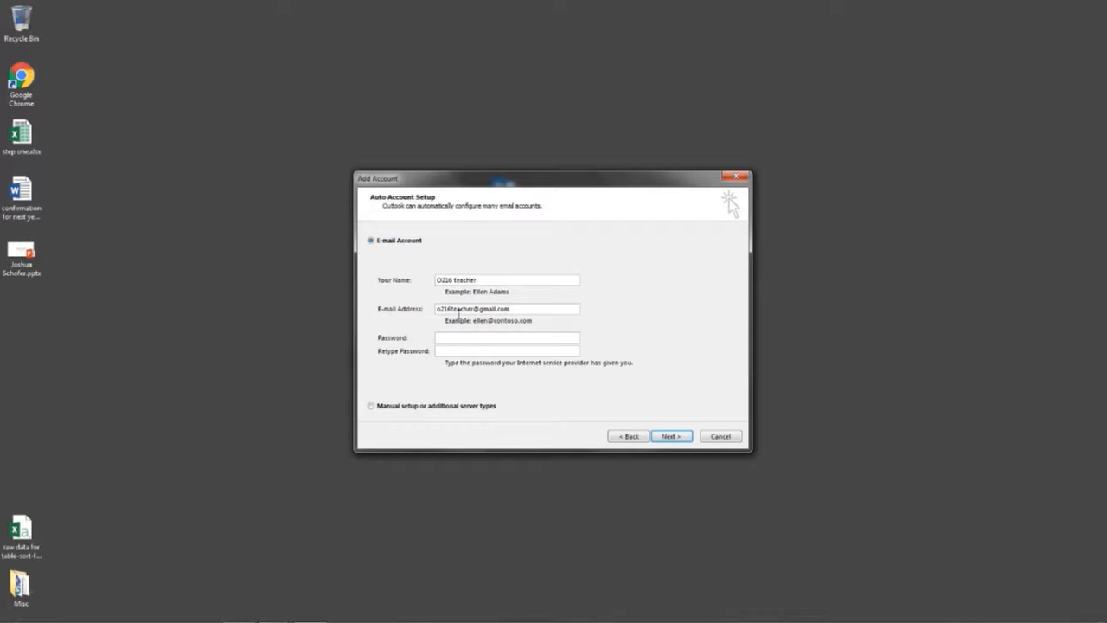
Type the account password in Password and again in Retype Password
left_click(449, 338)
type("********")
key("Tab")
type("********")
Briefly pick manual setup, then return to E-mail Account and start automatic server configuration
left_click(372, 409)
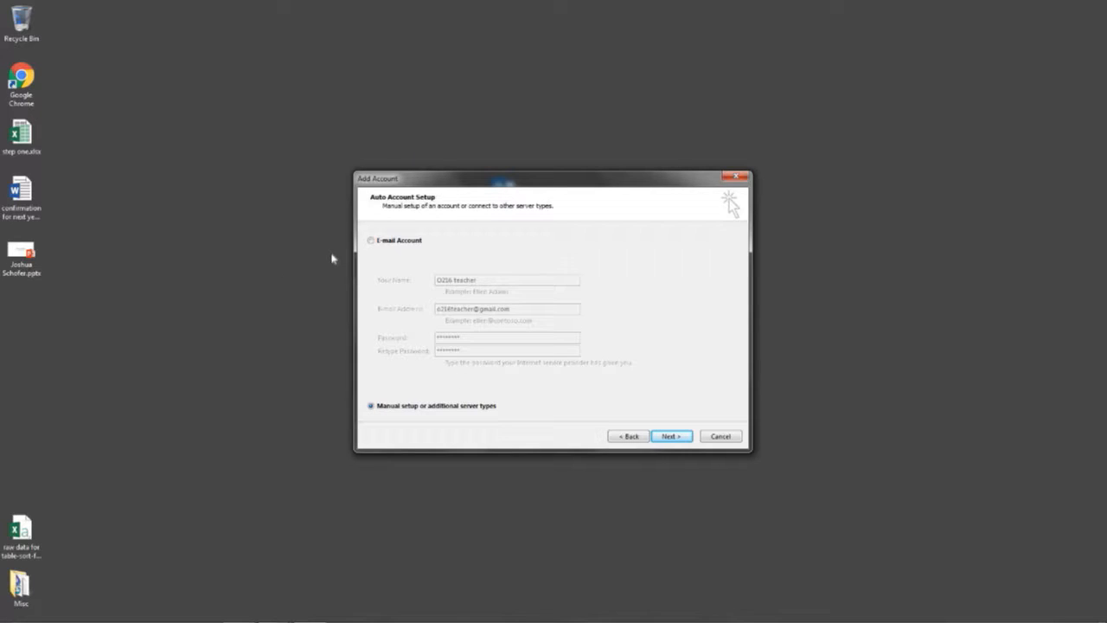
left_click(370, 242)
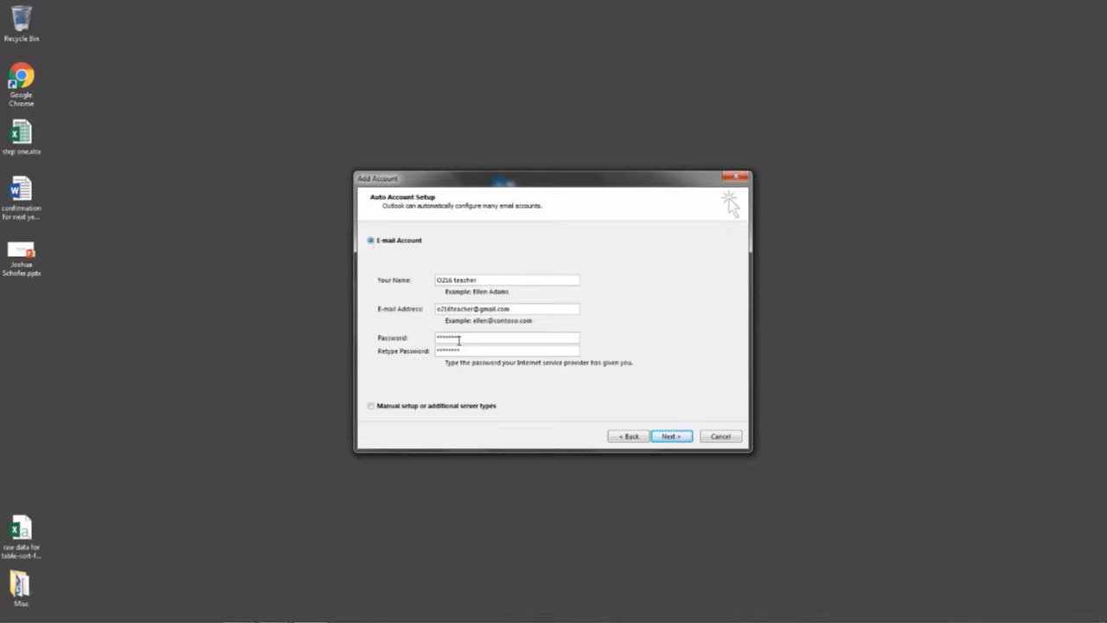
left_click(680, 440)
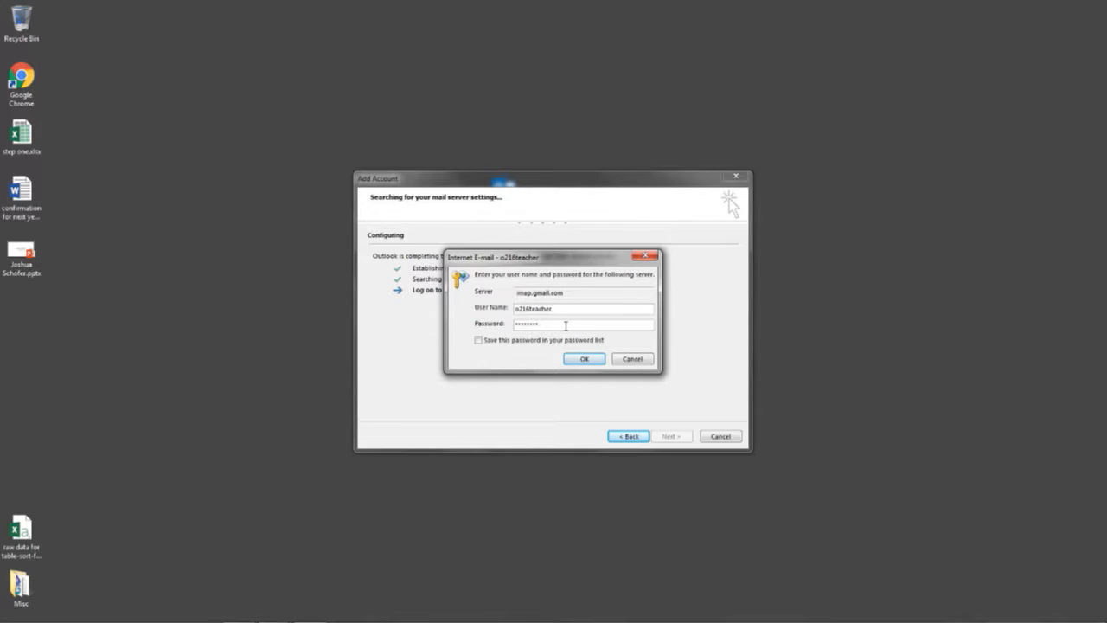
Replace the imap.gmail.com password, tick Save this password, submit, then retype the password
left_click_drag(566, 325, 399, 309)
type("p*****")
left_click(478, 341)
left_click(593, 363)
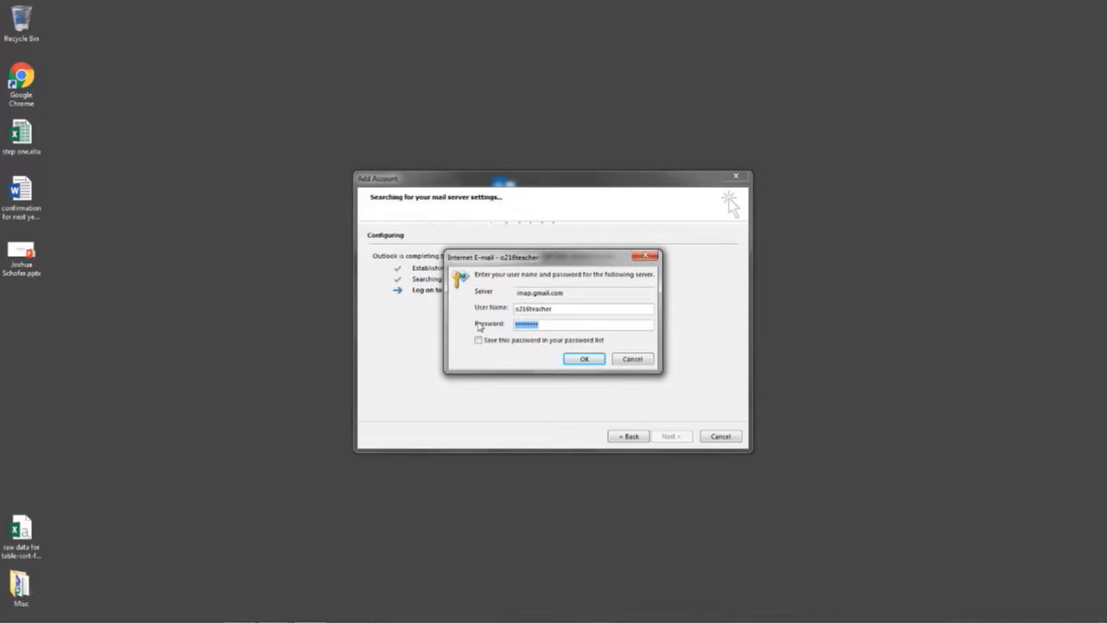
type("p••••")
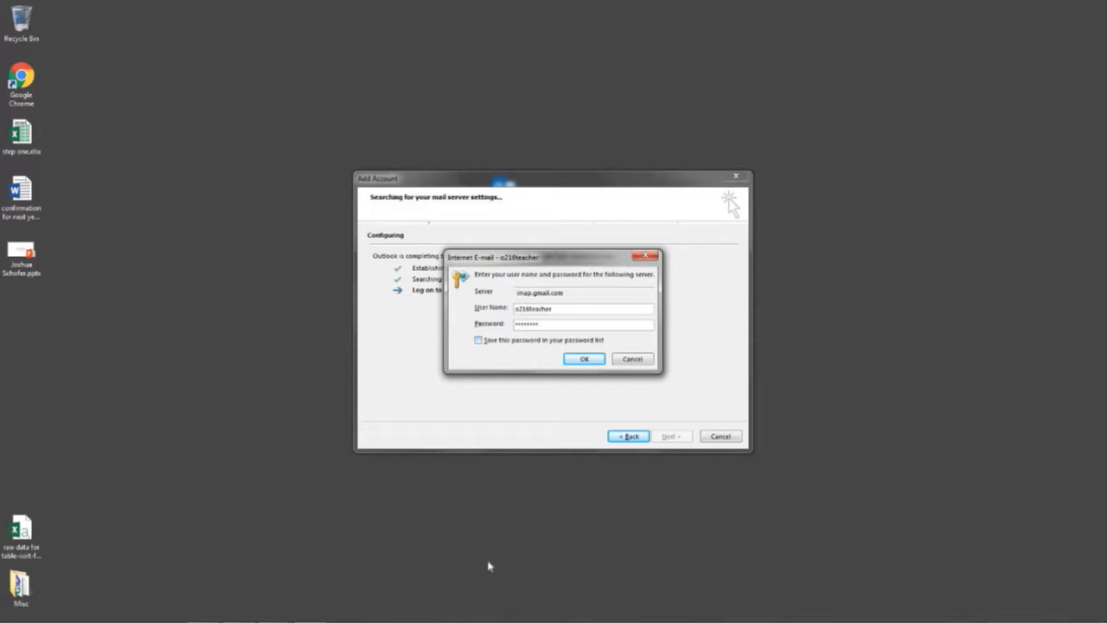
Bring the Gmail browser window forward and sign out of the current Google account
mouse_move(263, 620)
left_click(203, 612)
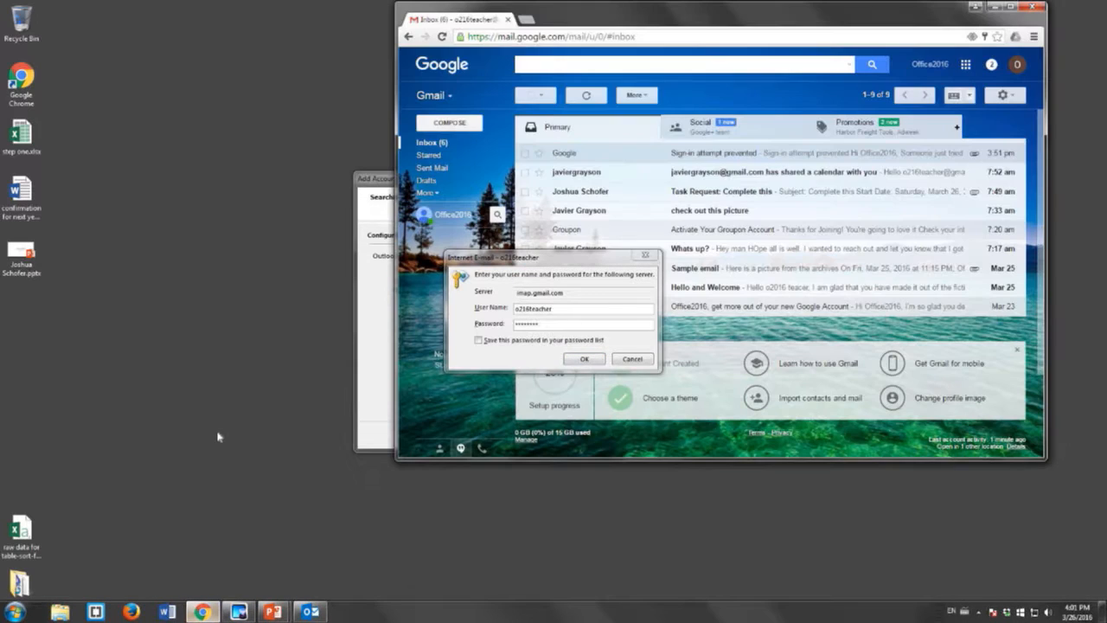
left_click_drag(638, 17, 320, 22)
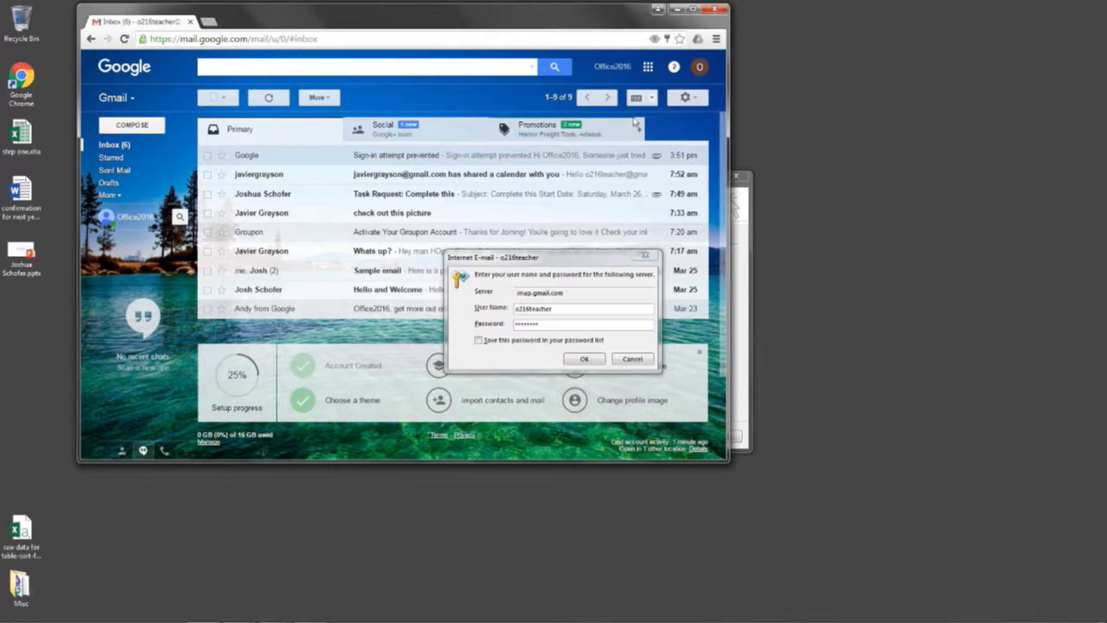
left_click(699, 69)
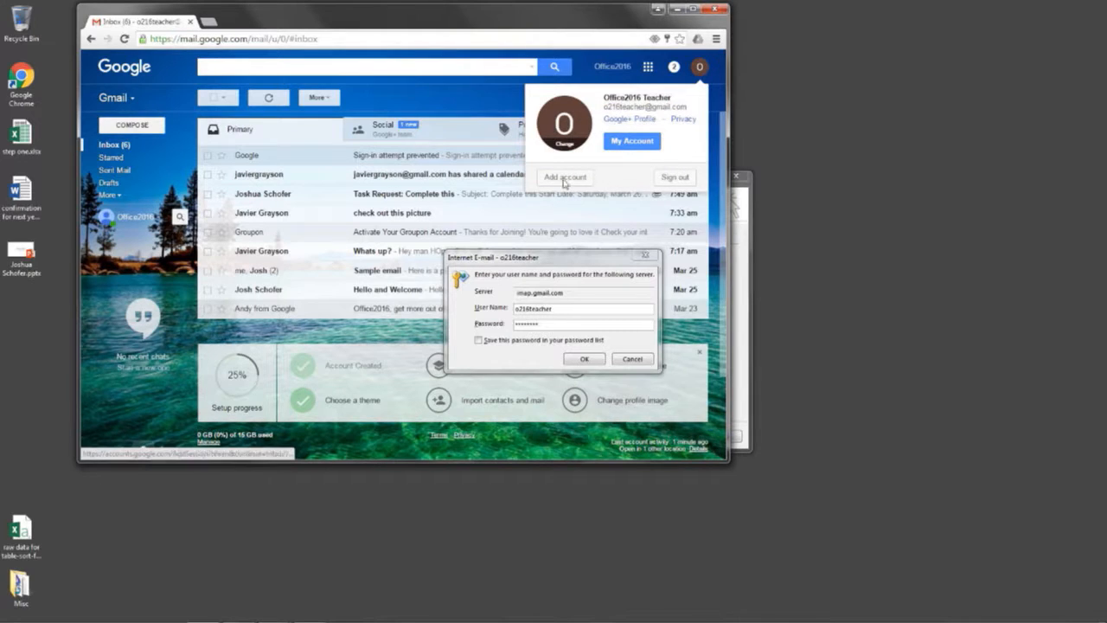
left_click(680, 178)
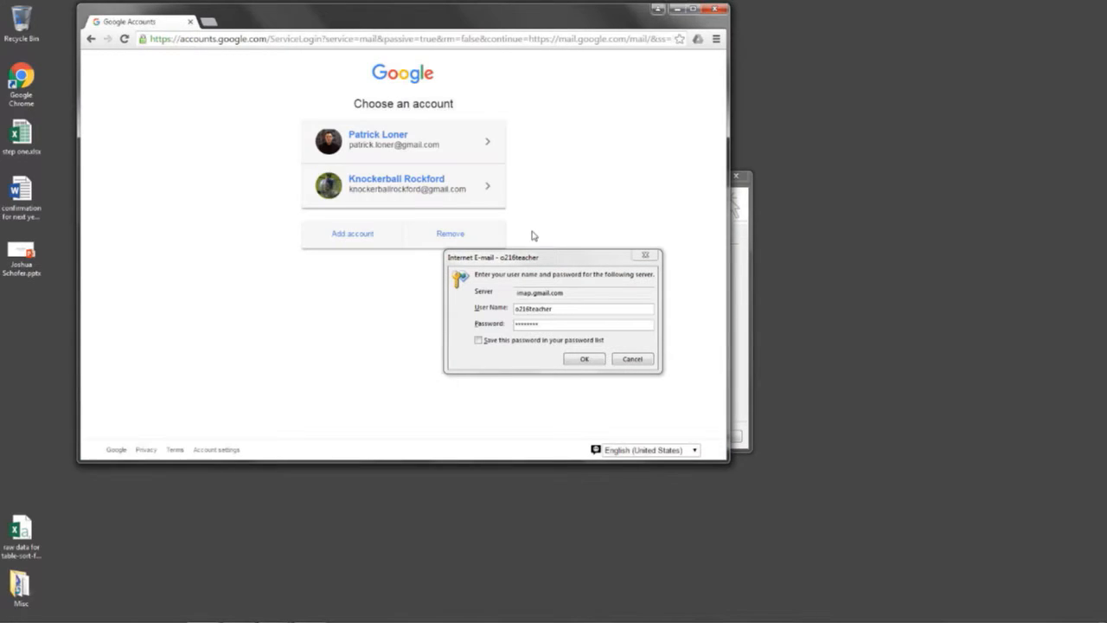
Sign in with the Outlook Gmail account and open the 'Sign-in attempt prevented' email, moving the prompt aside
left_click(352, 235)
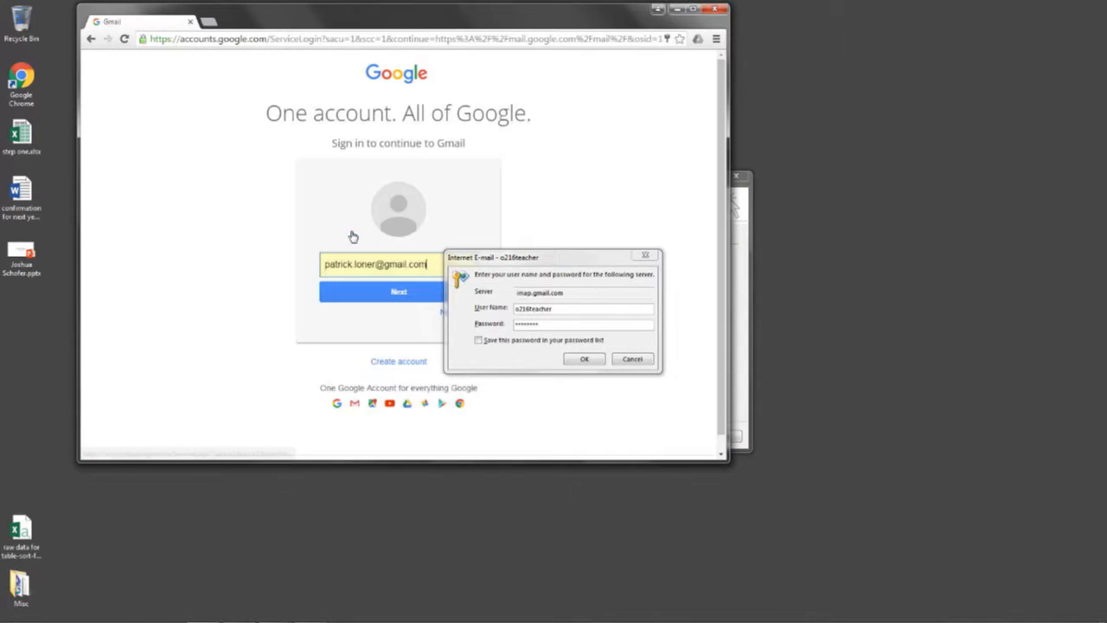
left_click_drag(434, 266, 270, 265)
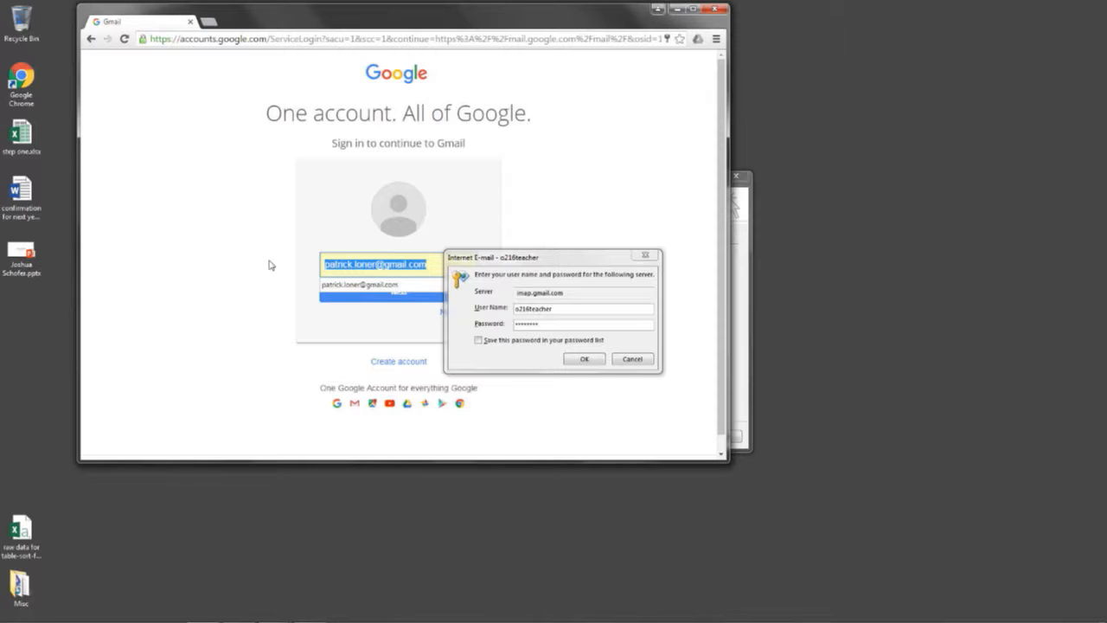
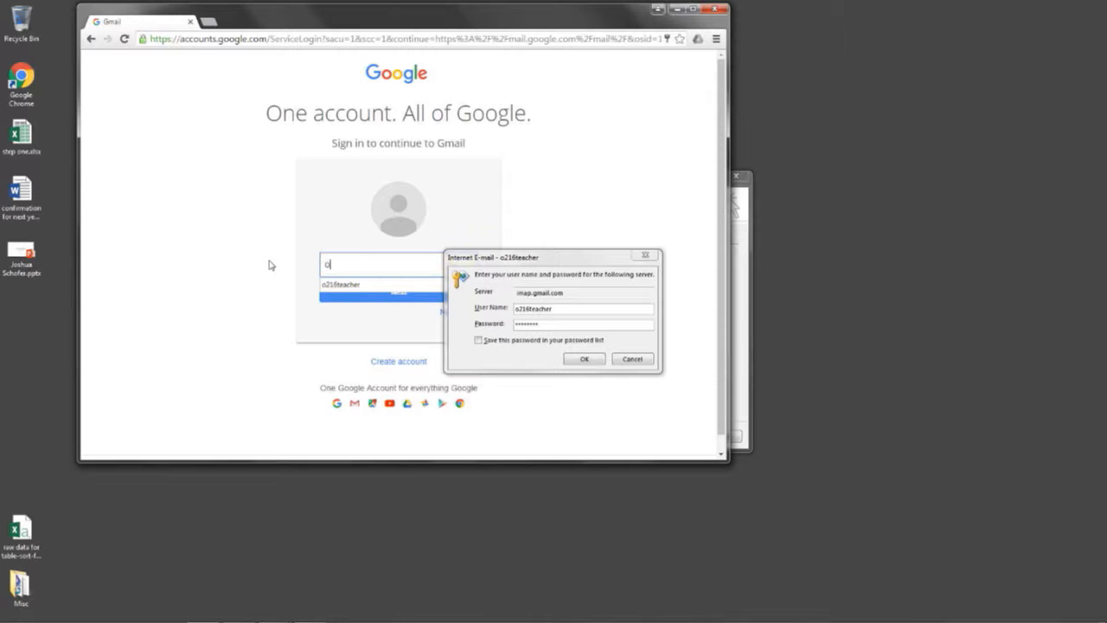
left_click(358, 308)
type("********")
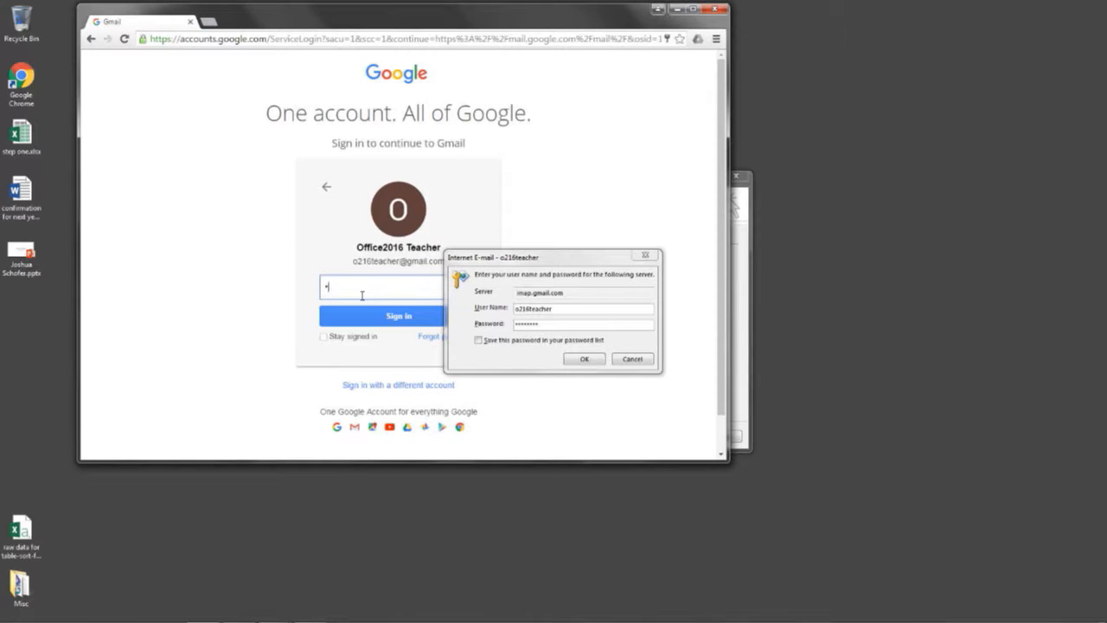
key("Return")
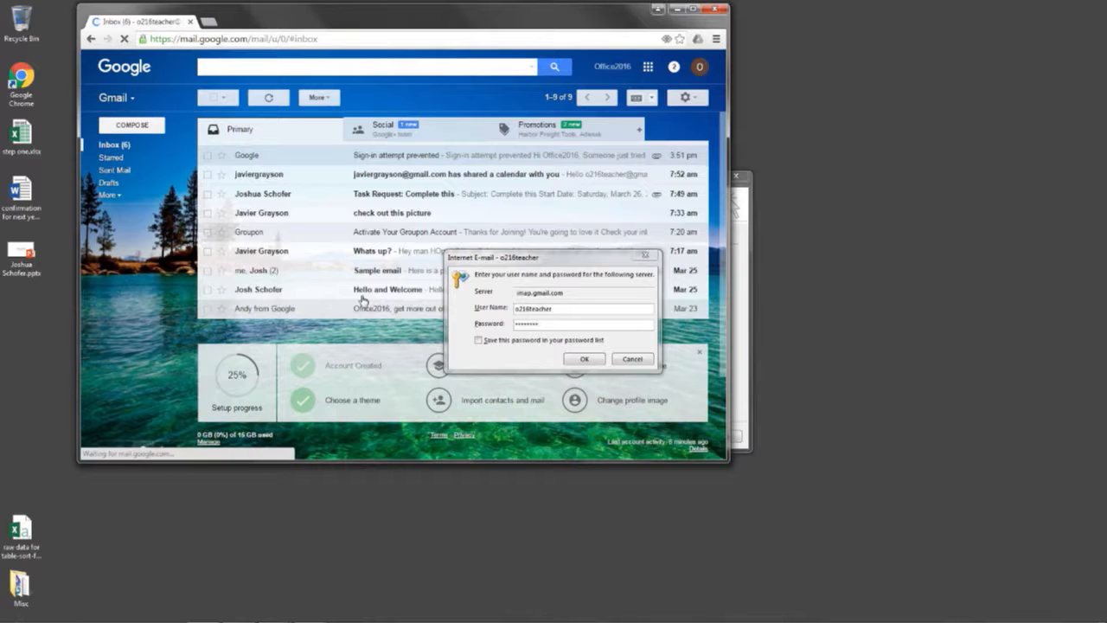
left_click(440, 156)
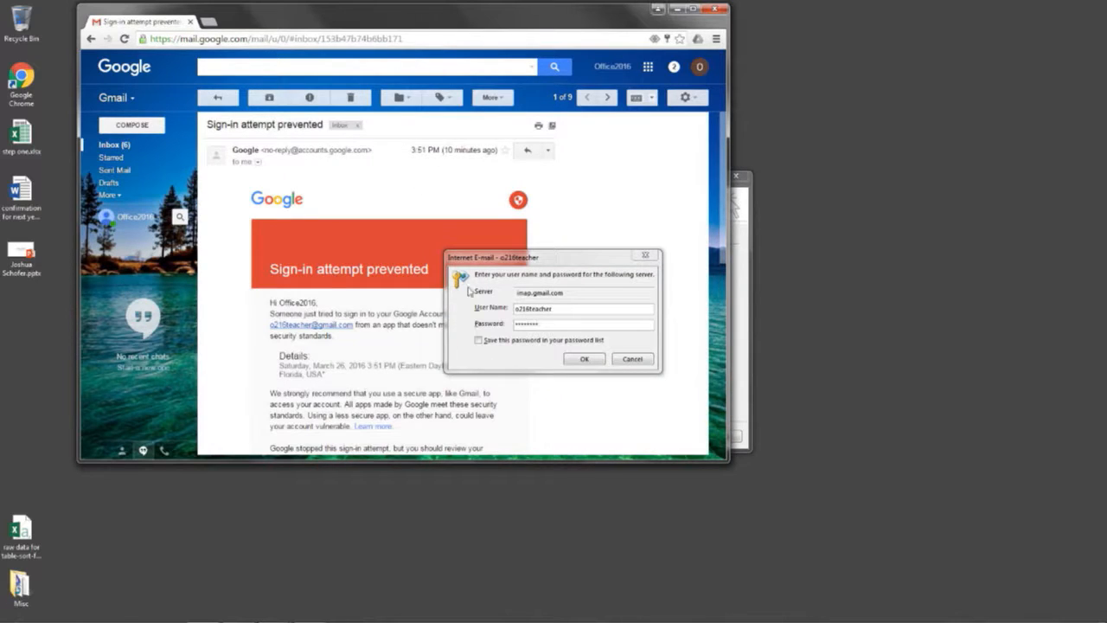
left_click_drag(530, 260, 879, 124)
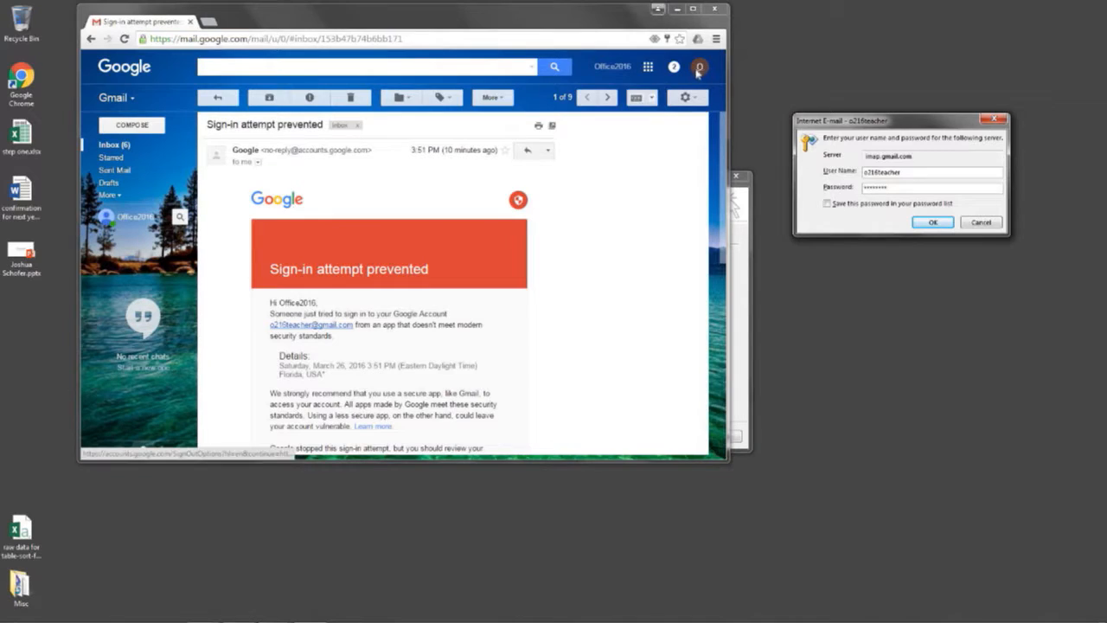
Open Google My Account's Sign-in & security settings and scroll down to the less secure apps option
left_click(699, 70)
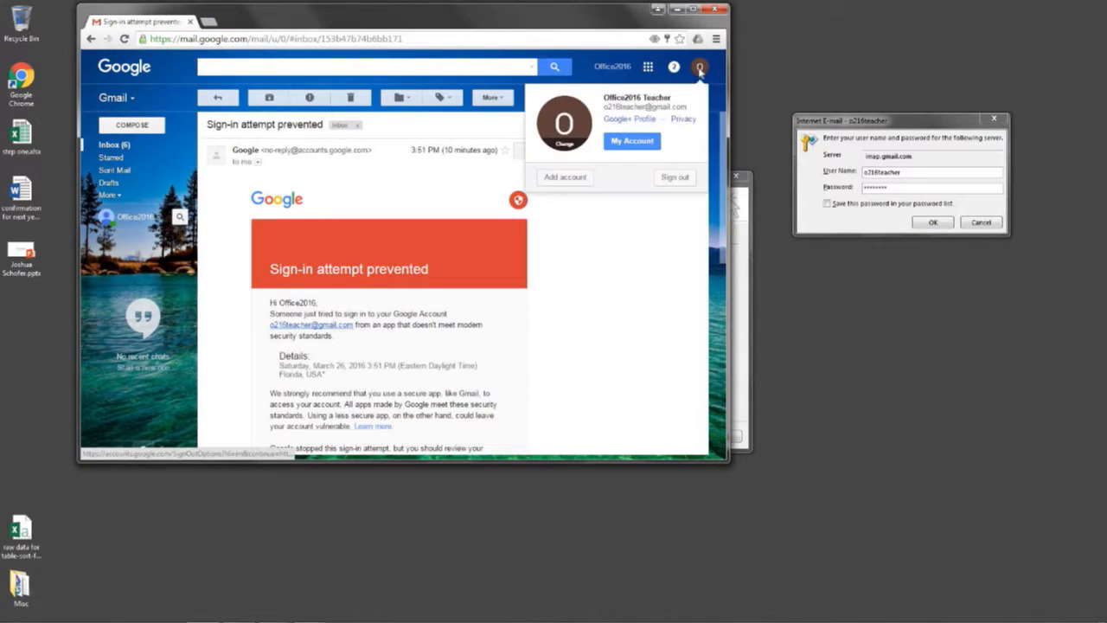
left_click(626, 139)
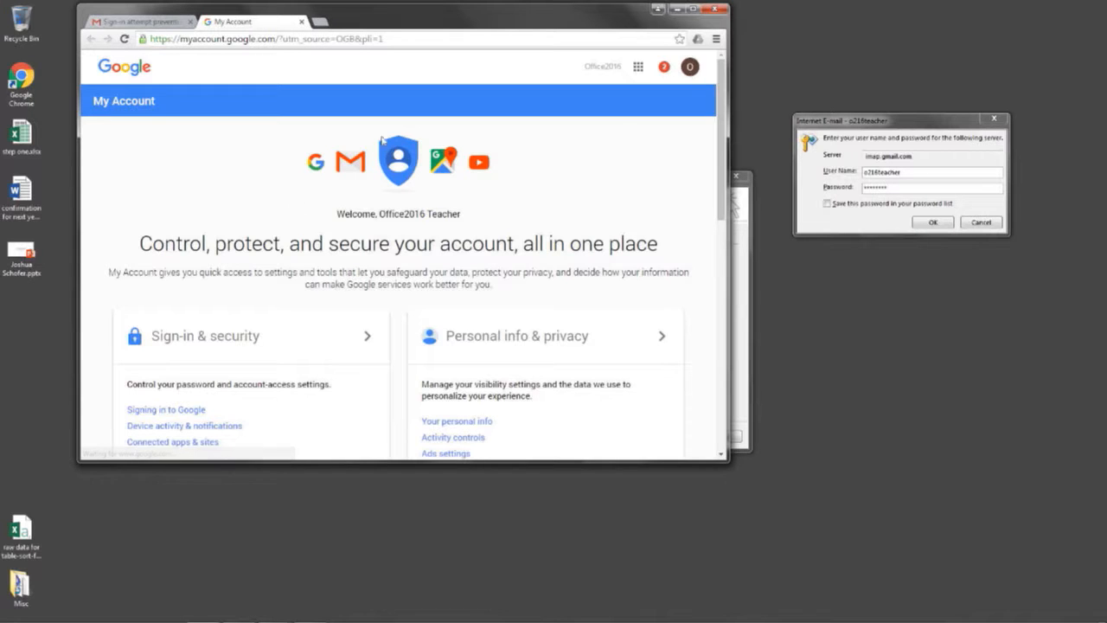
scroll(173, 333, "down", 1)
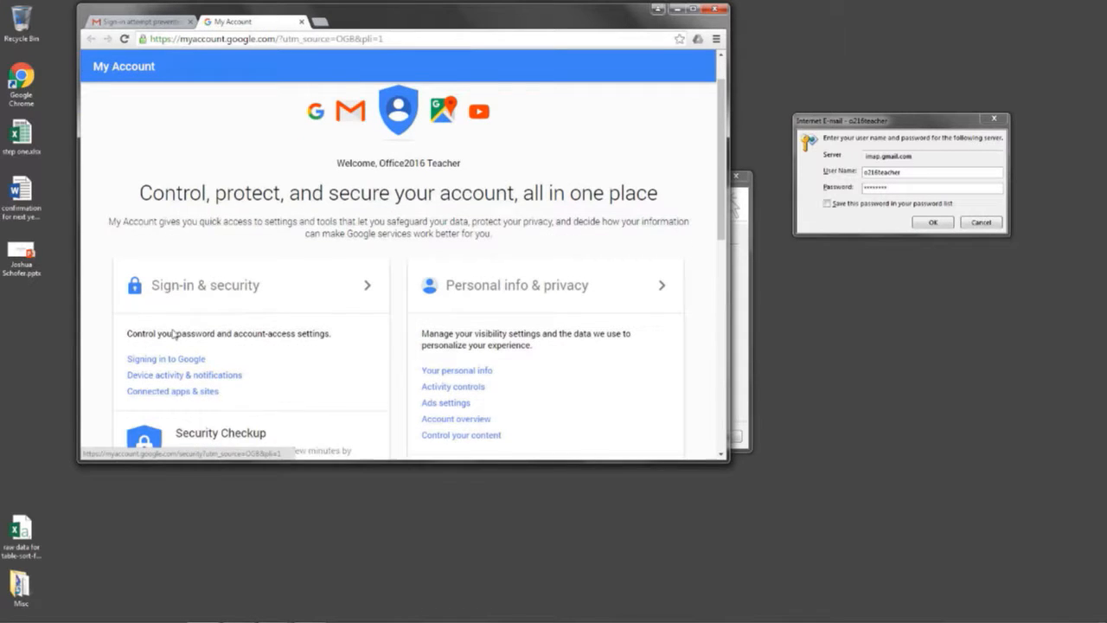
left_click(197, 284)
scroll(406, 286, "down", 4)
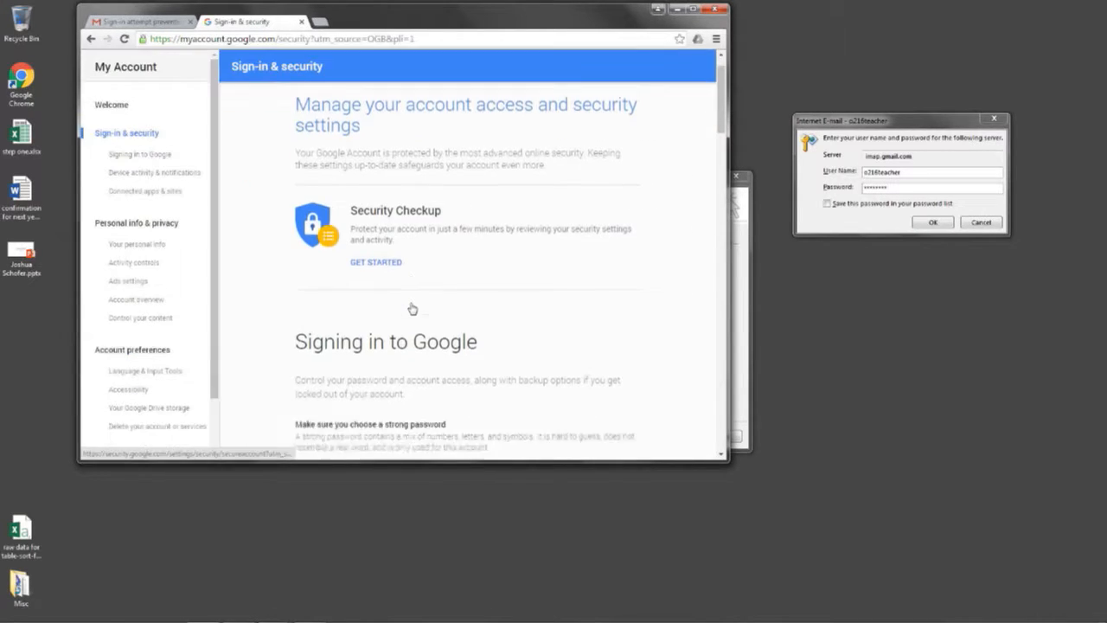
scroll(412, 308, "down", 4)
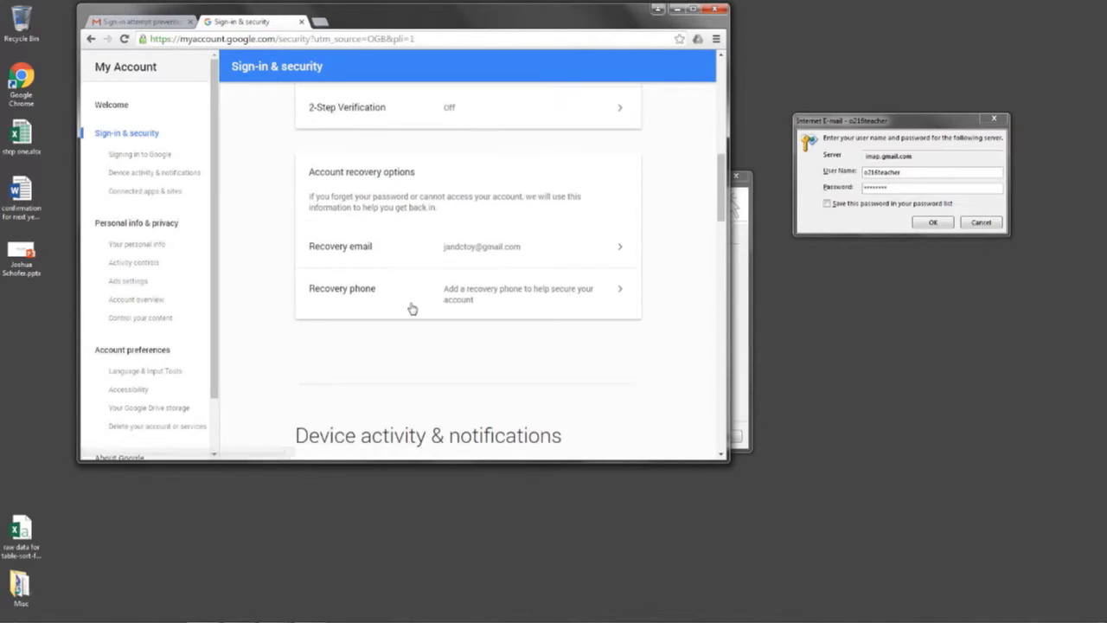
scroll(412, 308, "down", 3)
scroll(412, 304, "down", 3)
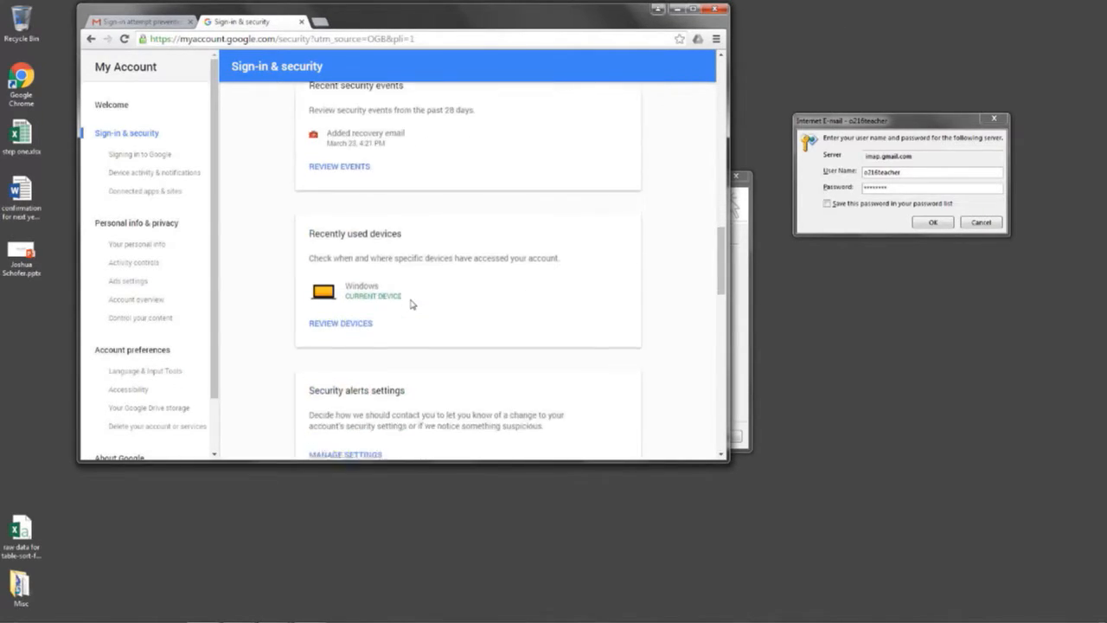
scroll(412, 261, "down", 2)
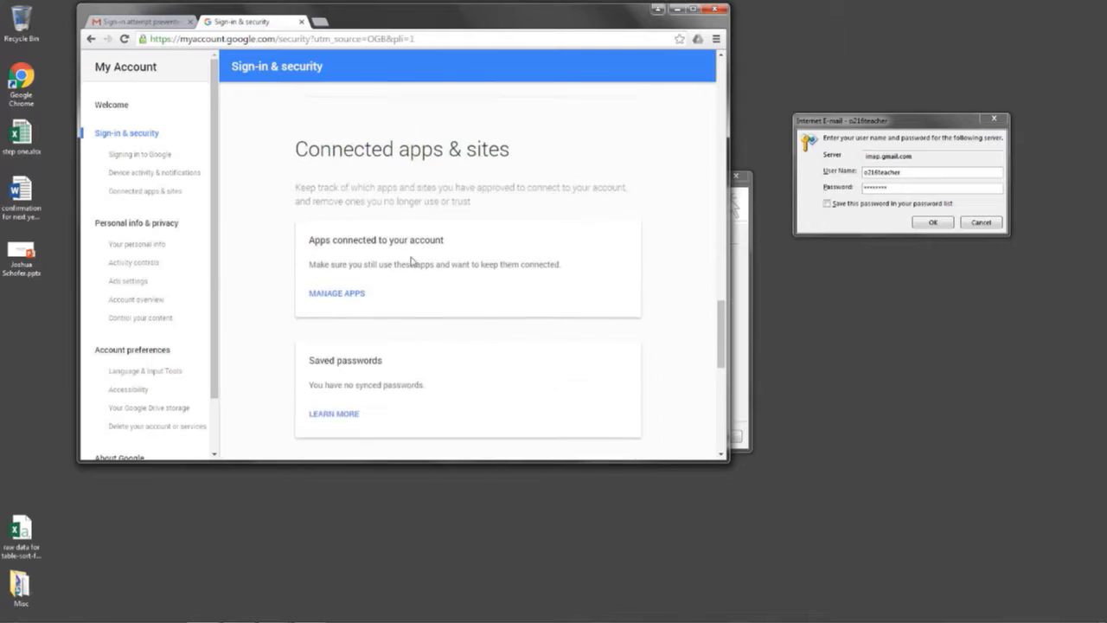
scroll(411, 262, "down", 2)
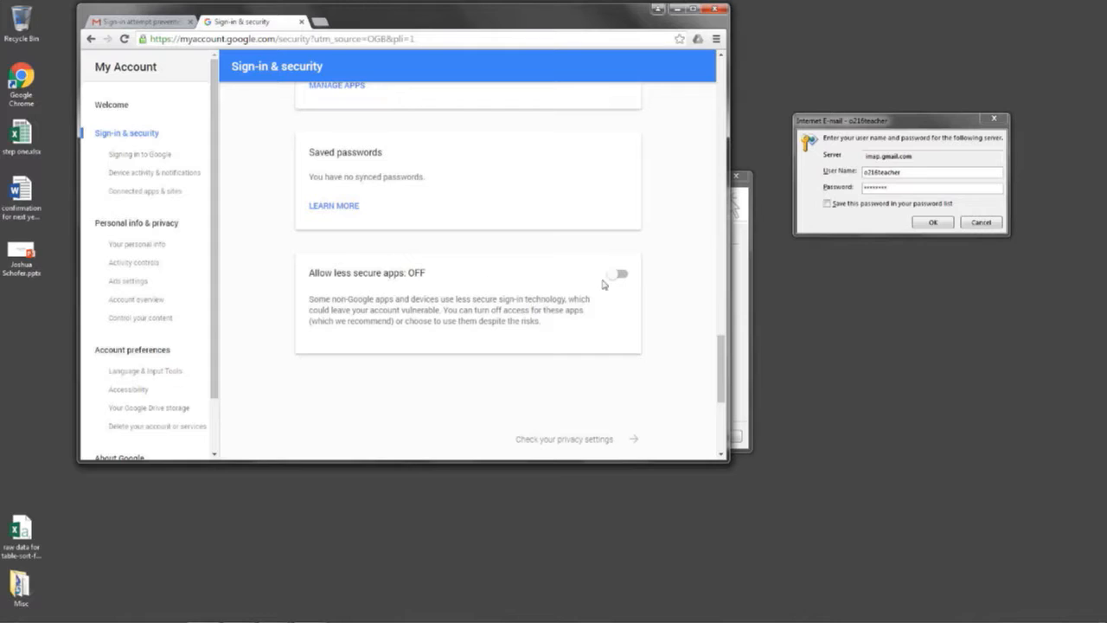
Switch Allow less secure apps ON, then view the Personal info & privacy page
left_click(617, 274)
scroll(574, 331, "up", 15)
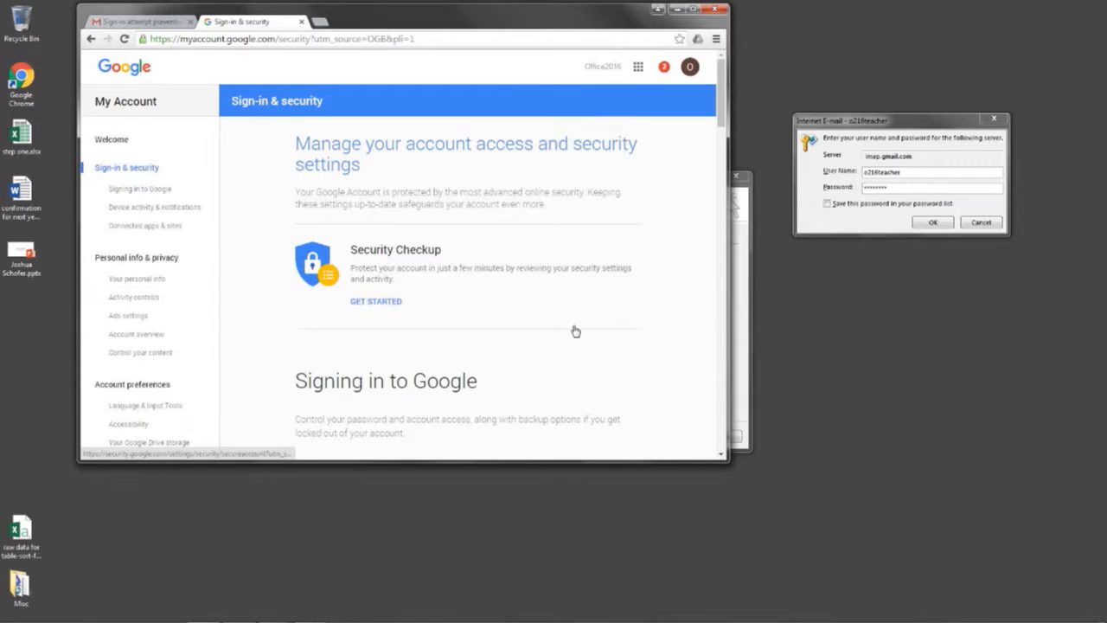
scroll(574, 328, "down", 15)
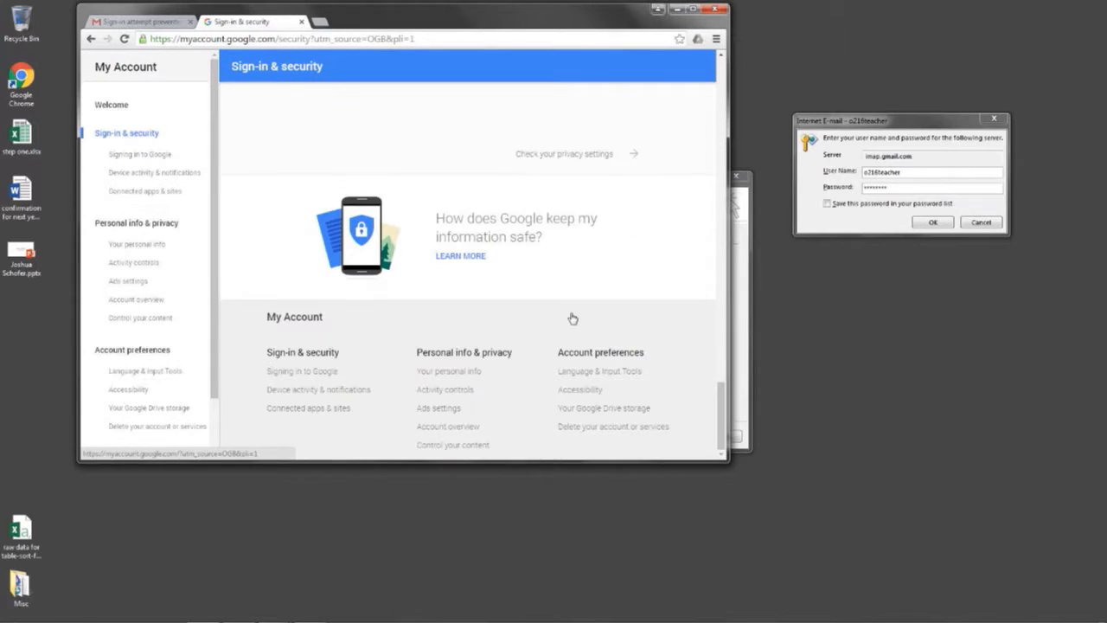
scroll(573, 319, "up", 5)
scroll(572, 318, "down", 5)
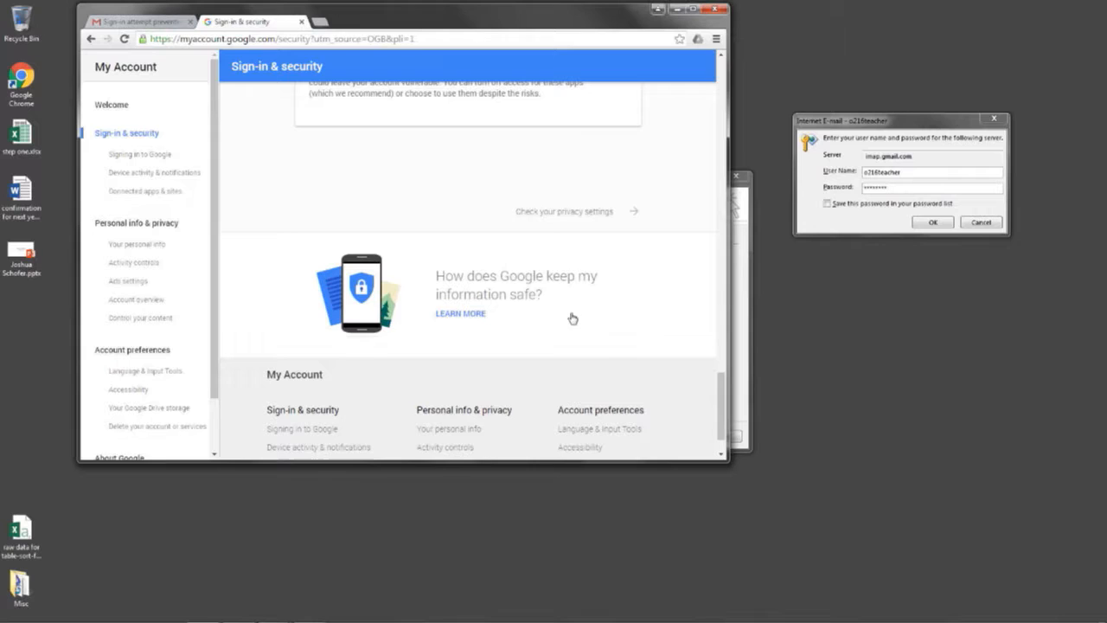
left_click(570, 210)
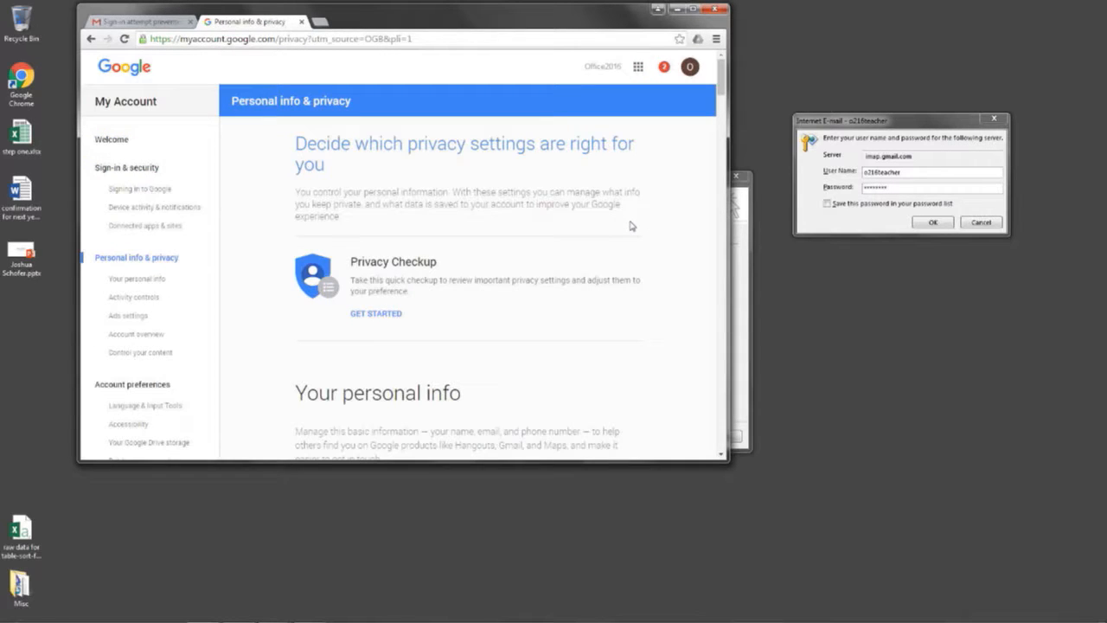
left_click(659, 10)
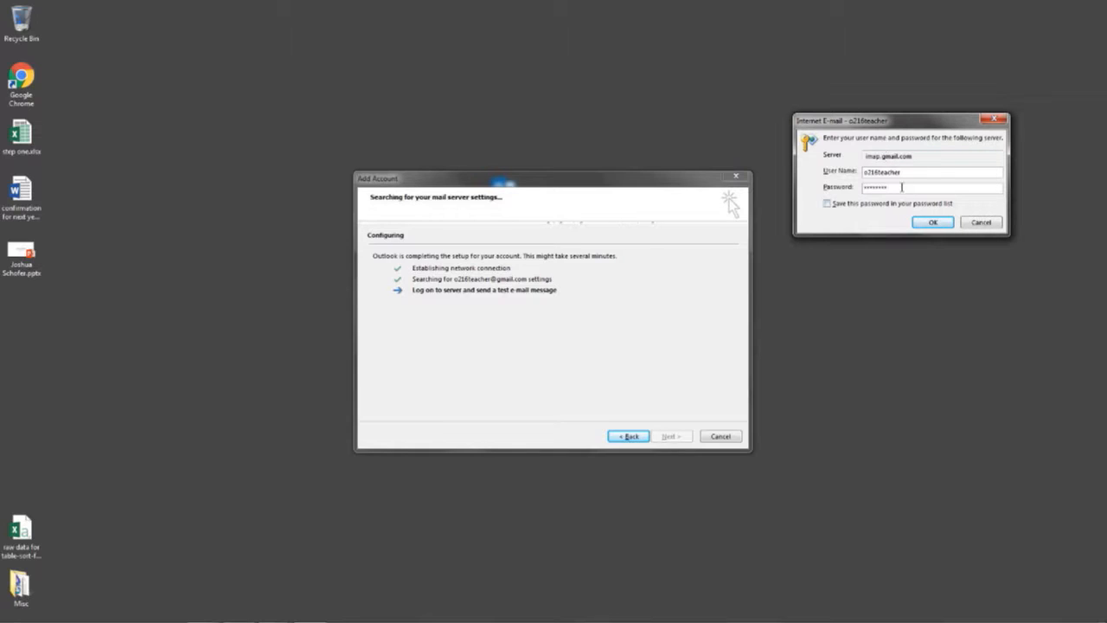
Confirm the imap.gmail.com and smtp.gmail.com password prompts so the IMAP account configures
left_click(933, 223)
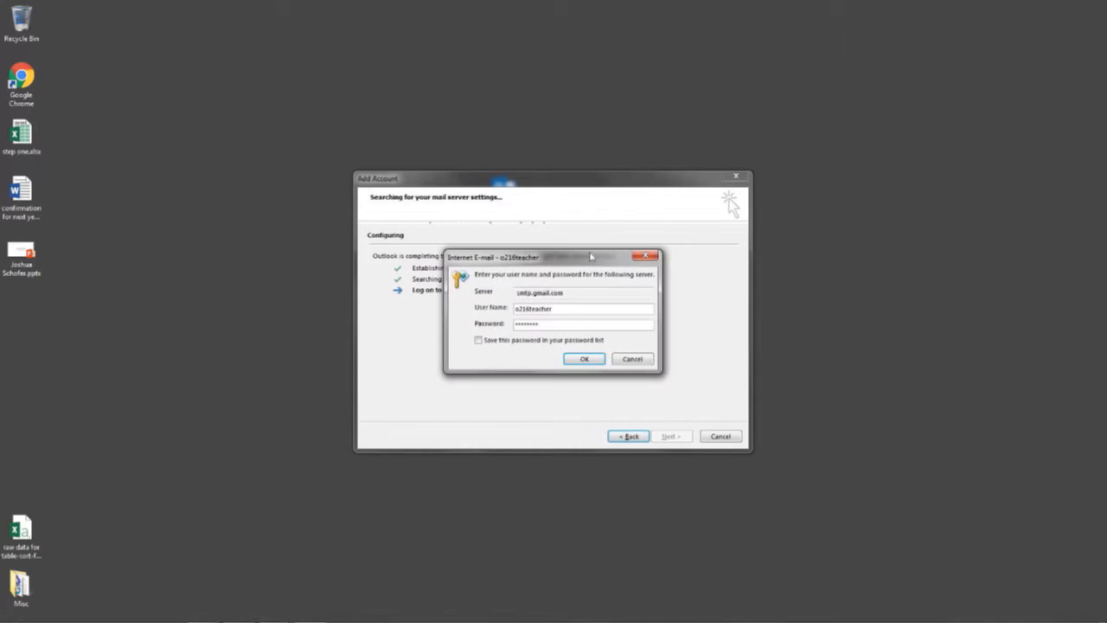
left_click(589, 360)
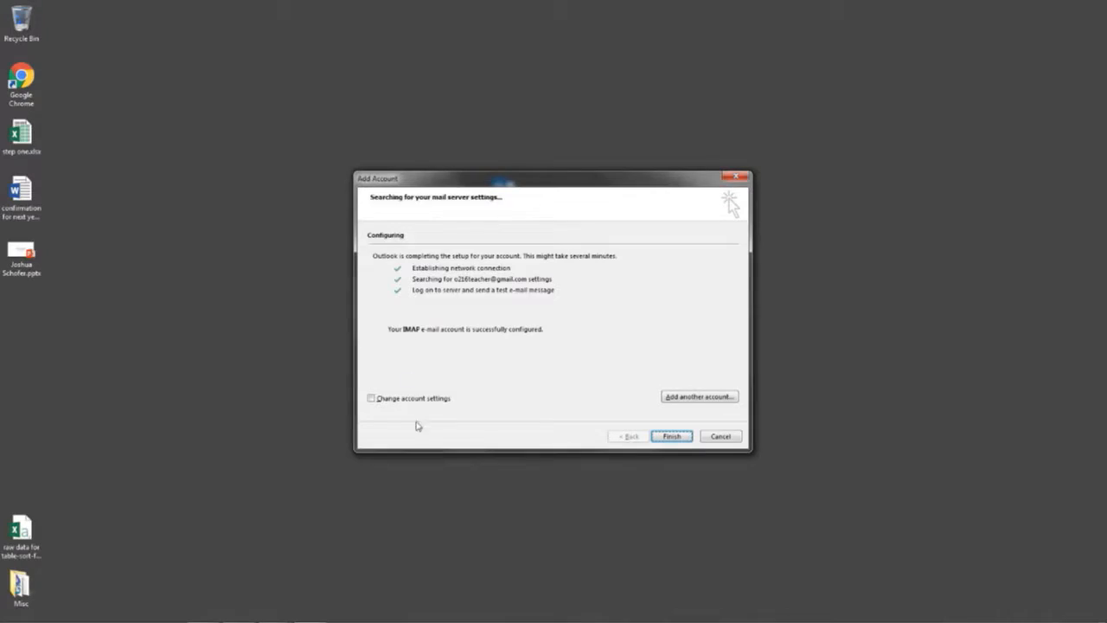
Finish the Add Account wizard and close What's New to reveal the Gmail Inbox
left_click(673, 436)
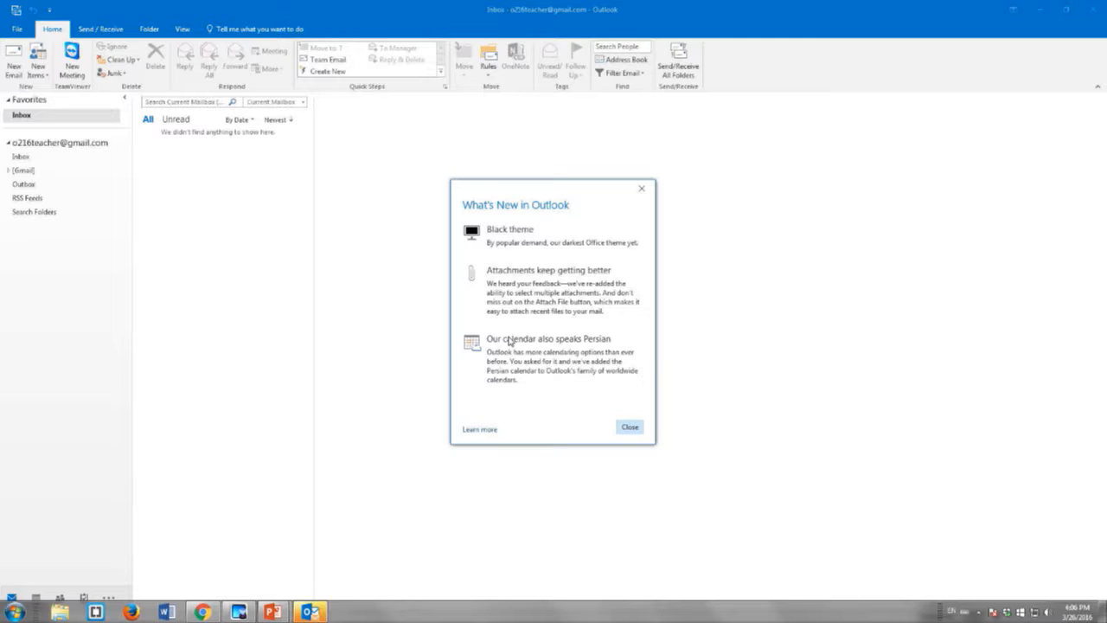
left_click(628, 429)
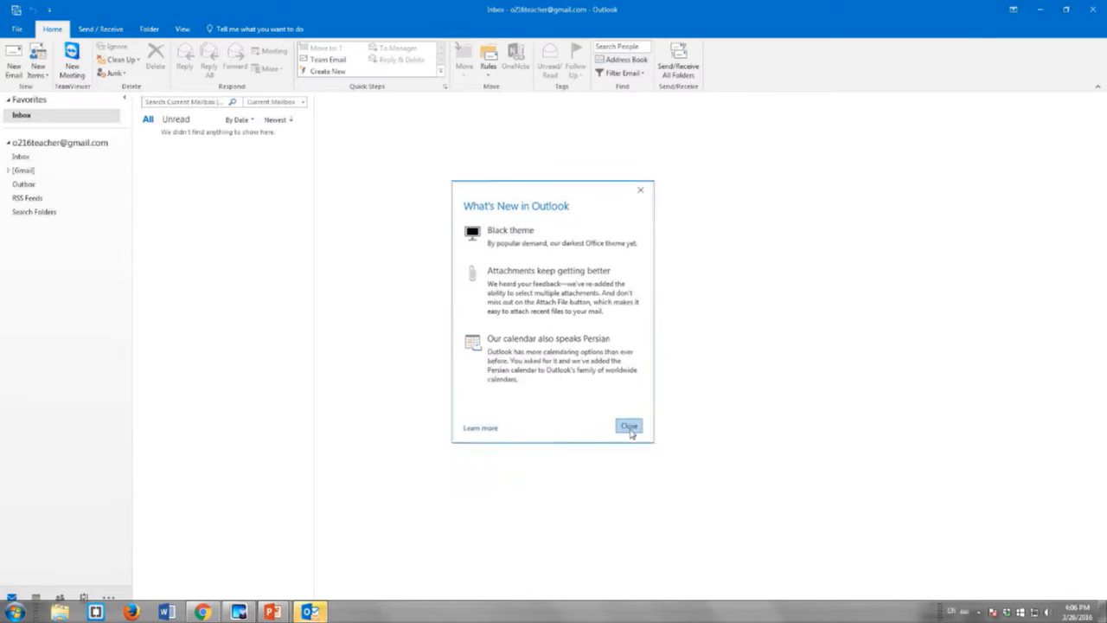
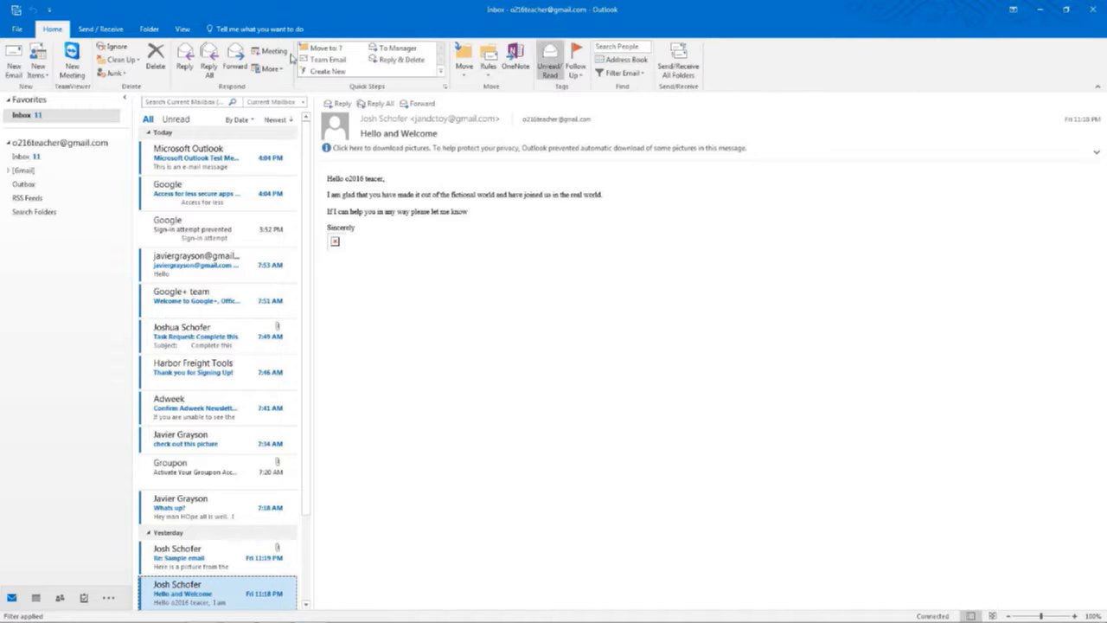
Open the Ribbon Display Options menu from the title bar
left_click(1014, 10)
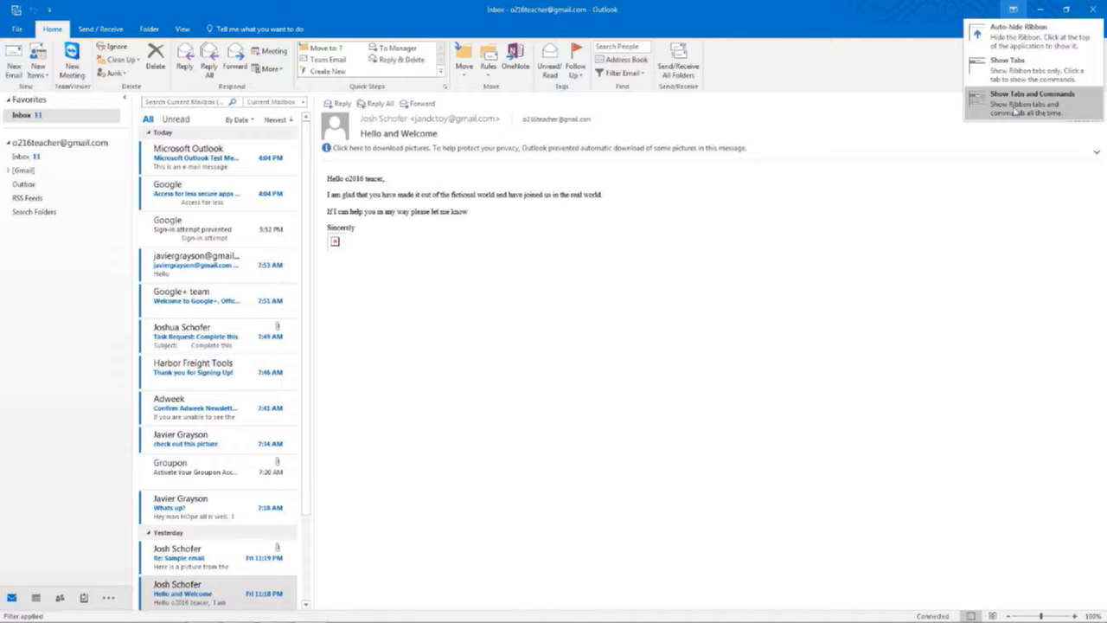
Choose Show Tabs and Commands so the full ribbon stays visible
left_click(1011, 152)
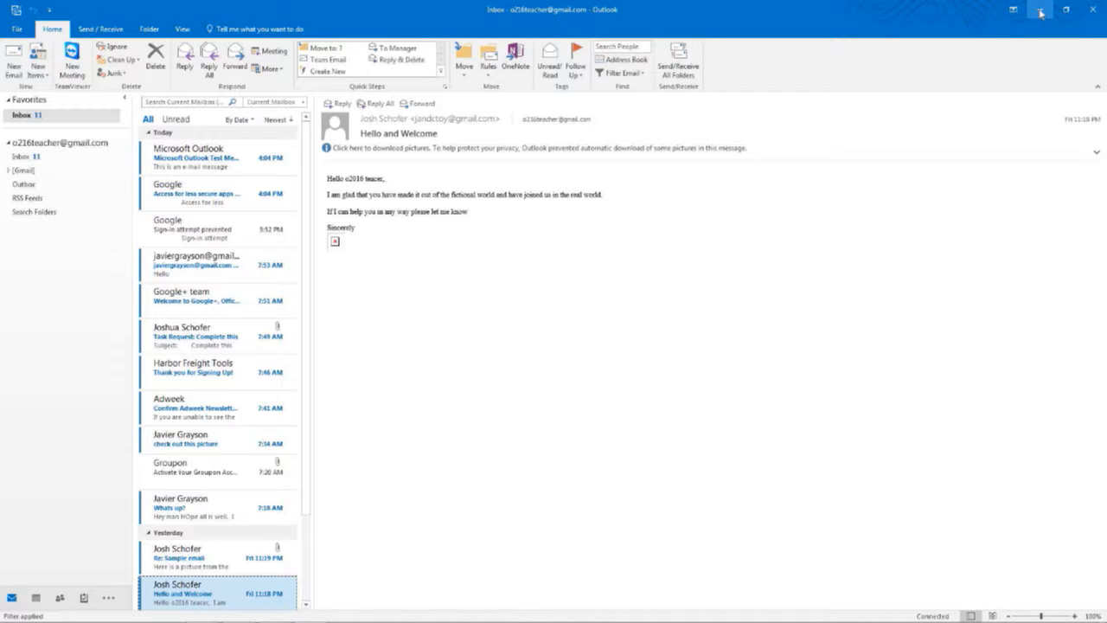
left_click(1041, 12)
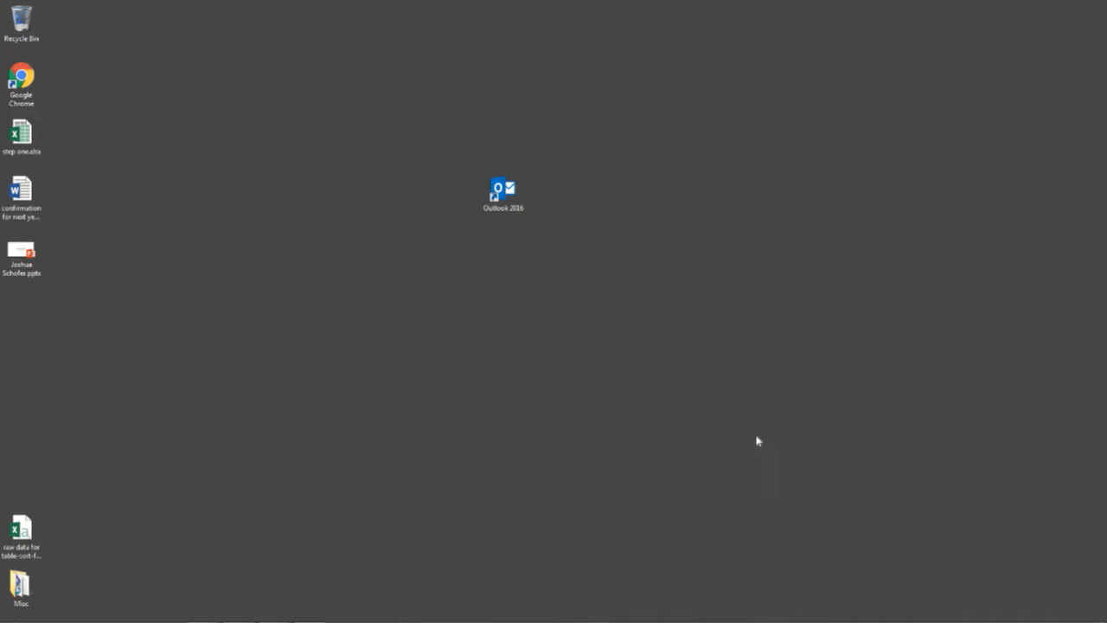
mouse_move(246, 621)
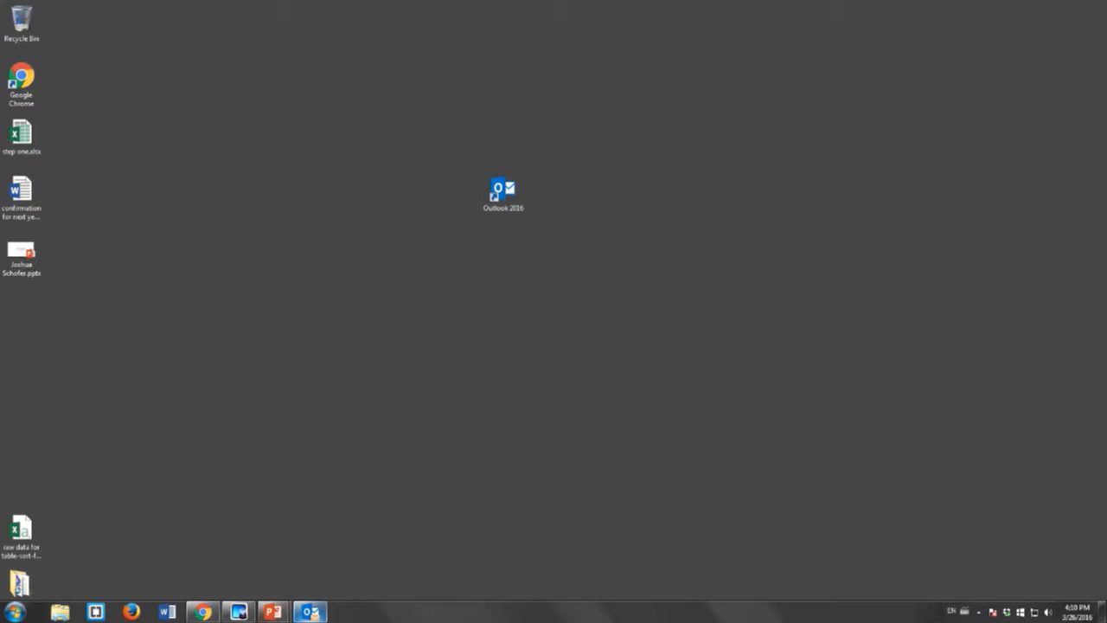
mouse_move(310, 612)
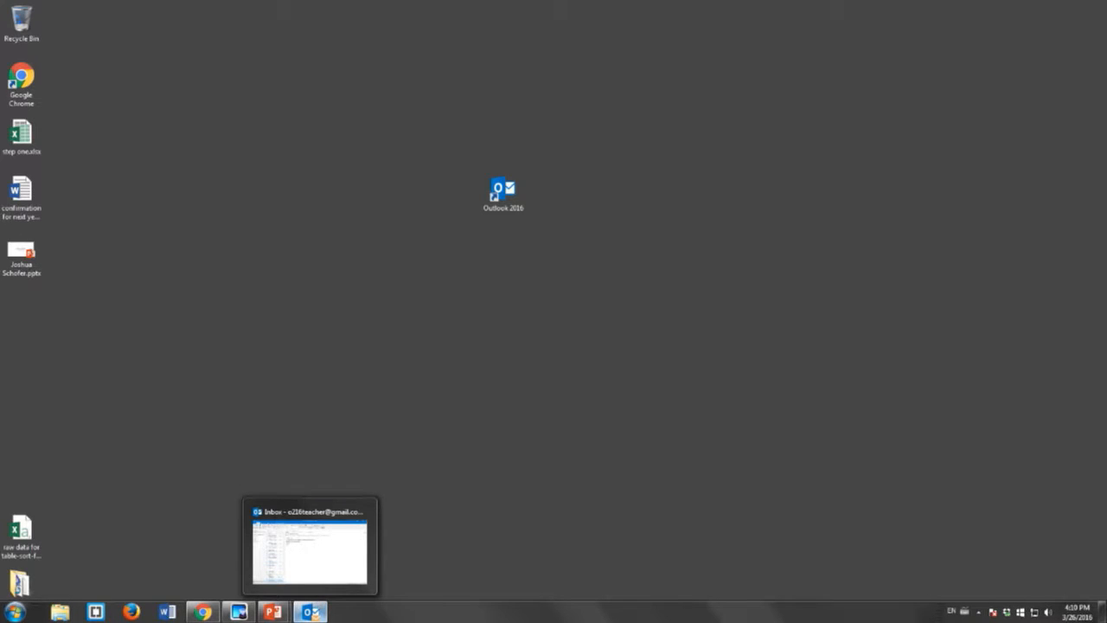
left_click(311, 613)
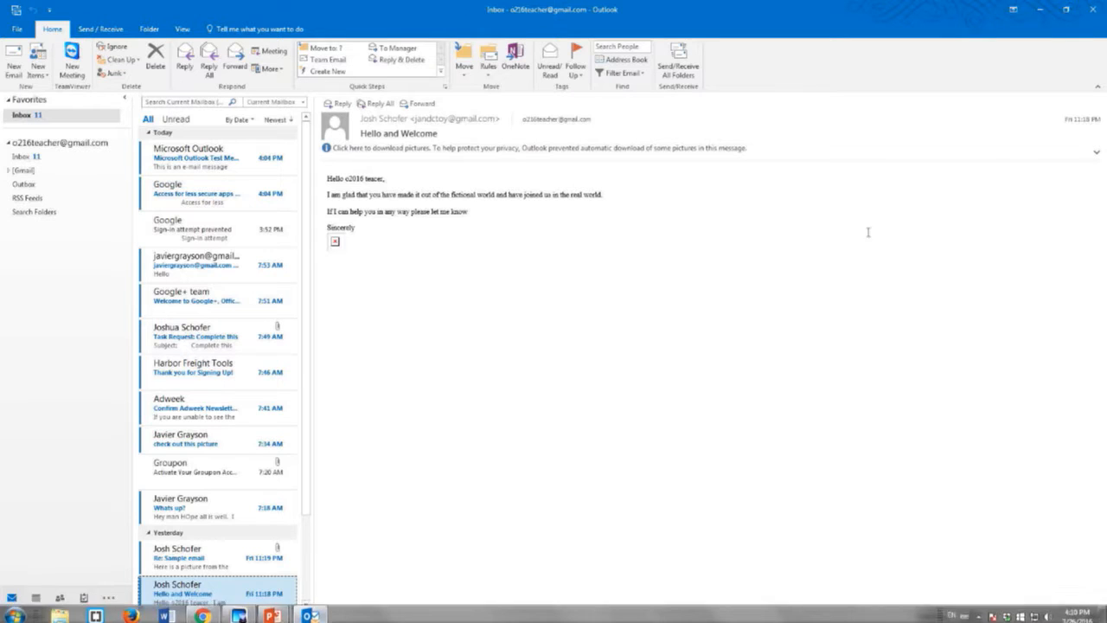
Restore Outlook down to a window, then maximize it to fill the screen again
left_click(1068, 17)
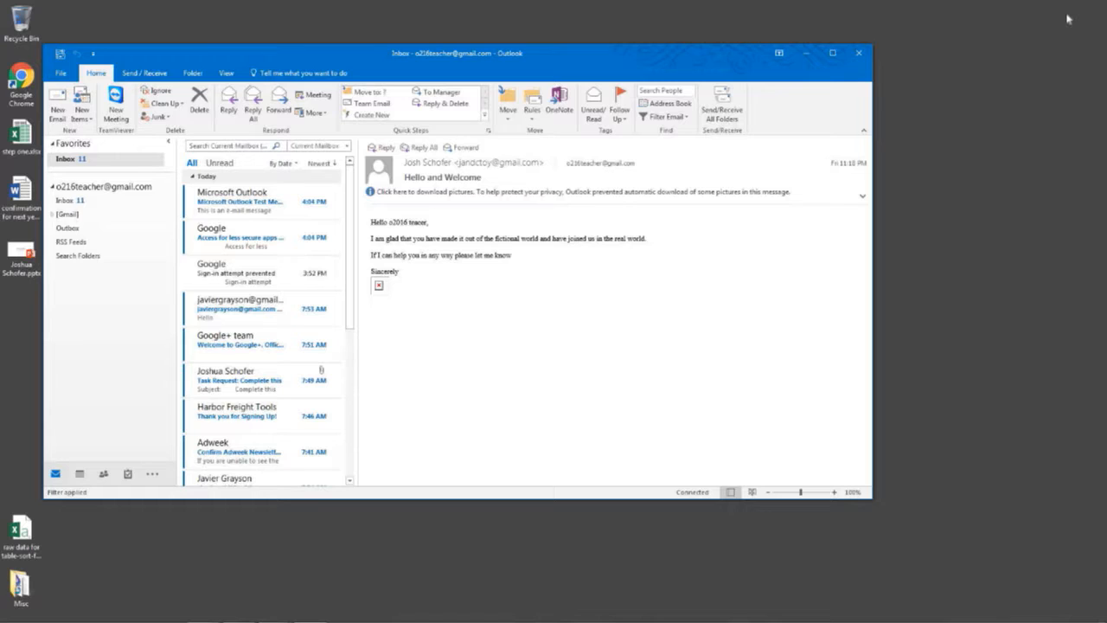
left_click(832, 54)
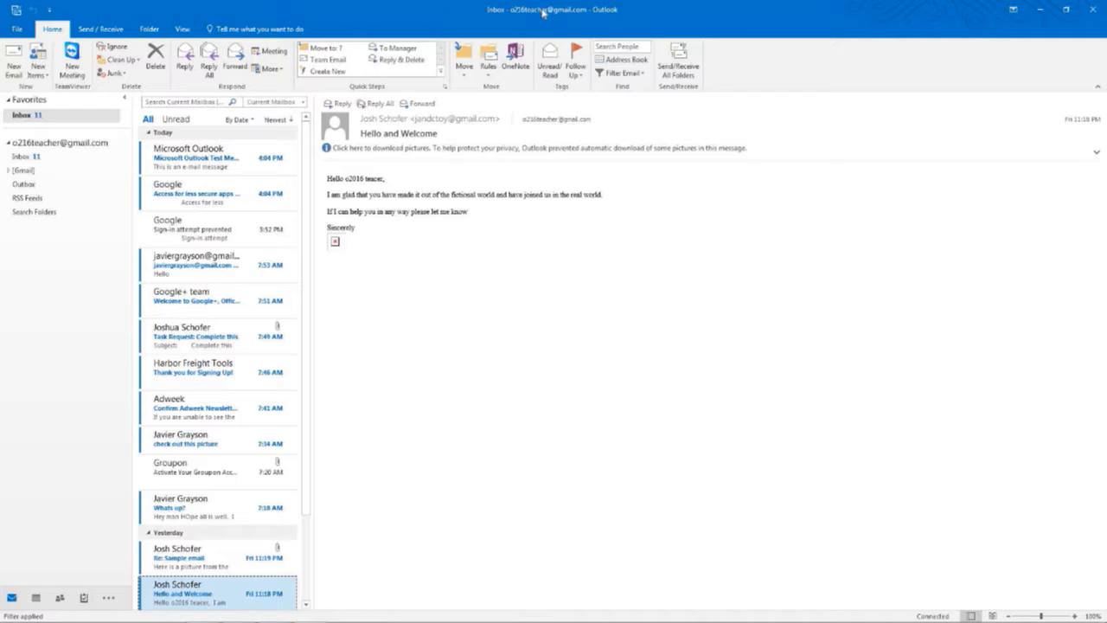
Open the File backstage Info page showing the Gmail account information
left_click(15, 32)
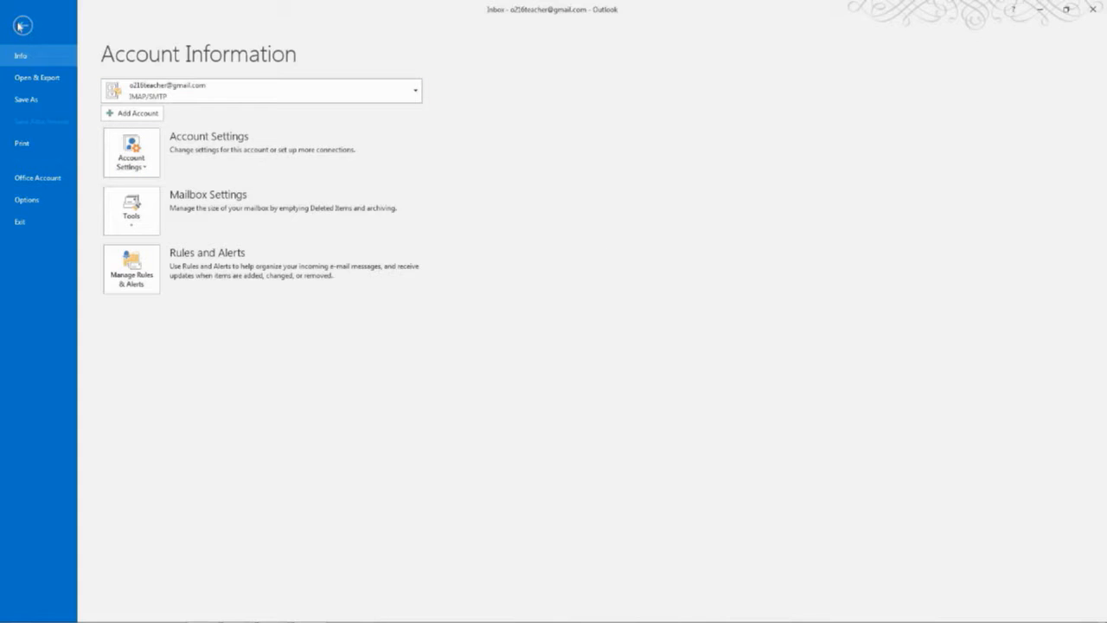
Return to the inbox, then view the New Items list and dismiss it without choosing one
left_click(22, 26)
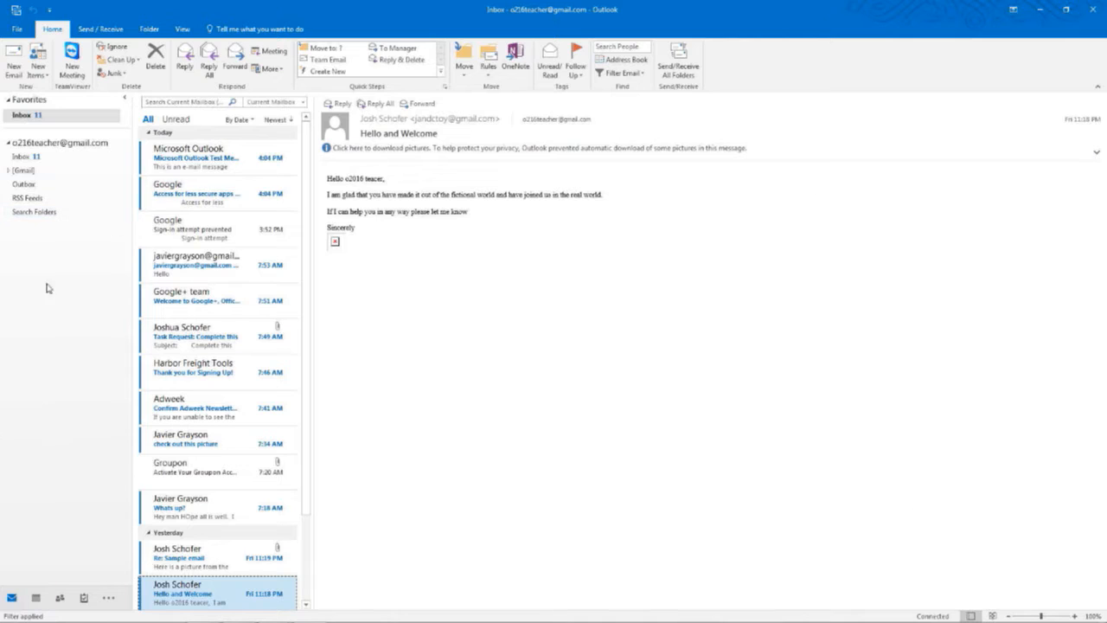
mouse_move(53, 621)
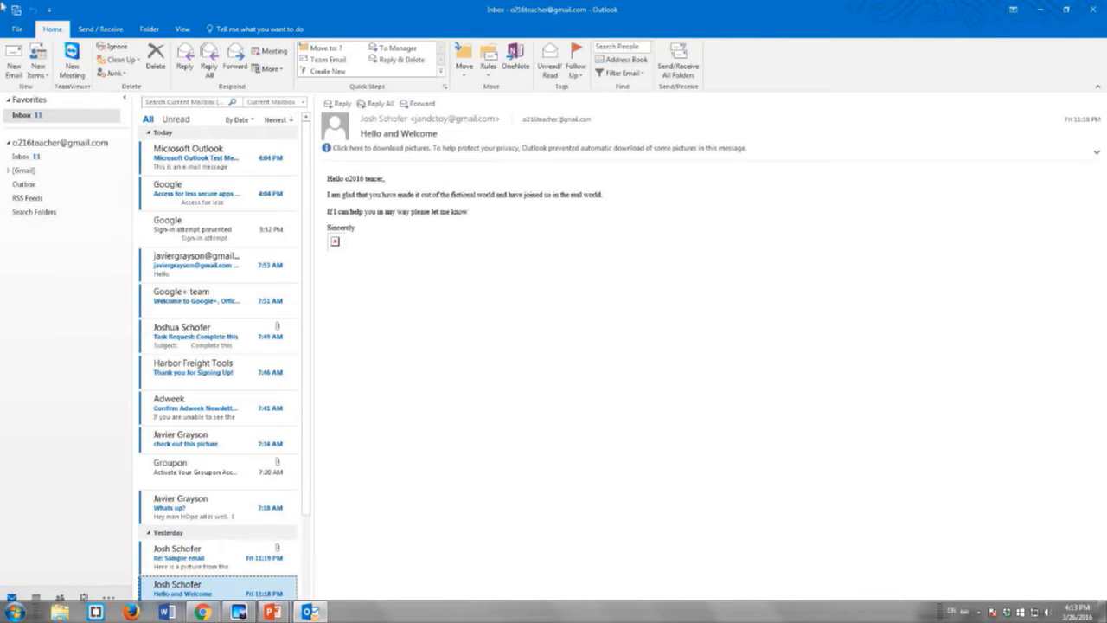
left_click(39, 69)
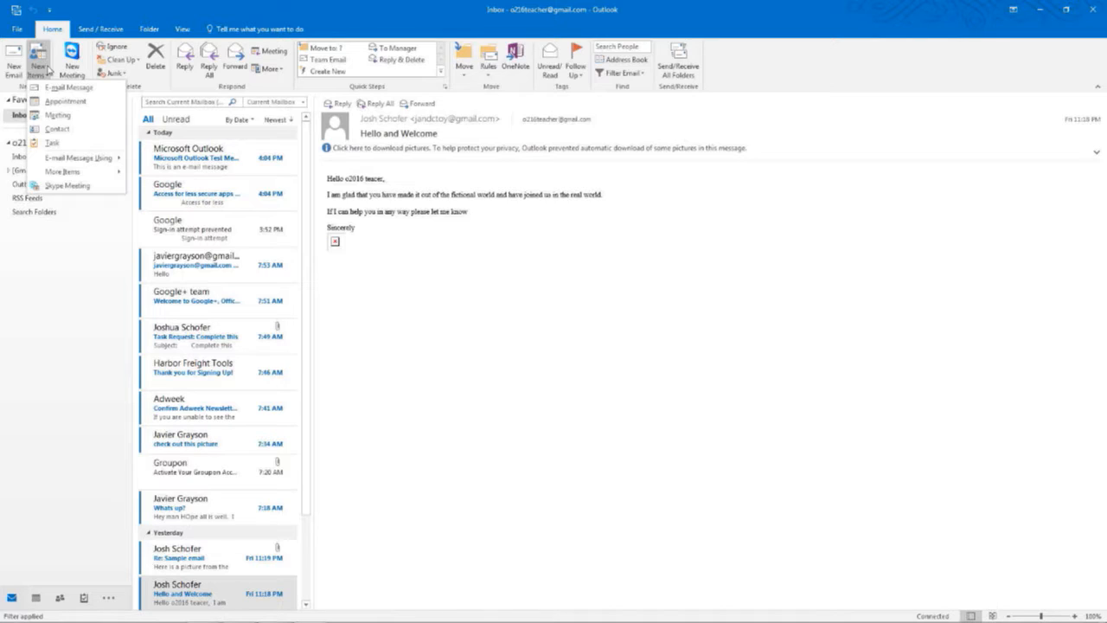
left_click(42, 283)
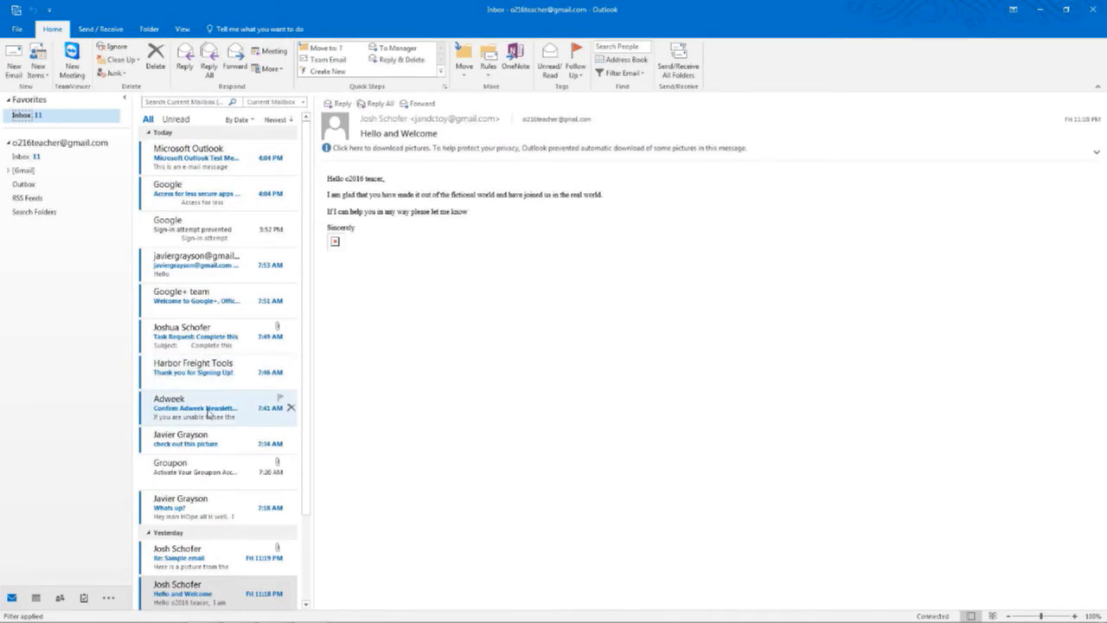
scroll(212, 407, "down", 2)
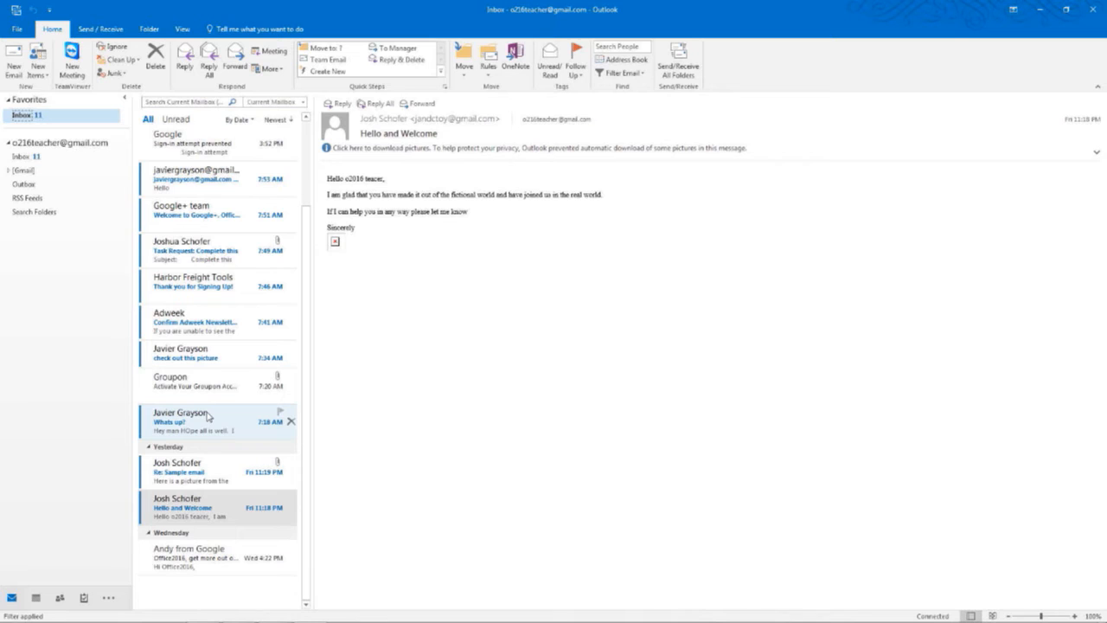
scroll(208, 417, "up", 2)
scroll(207, 417, "down", 2)
scroll(208, 416, "up", 2)
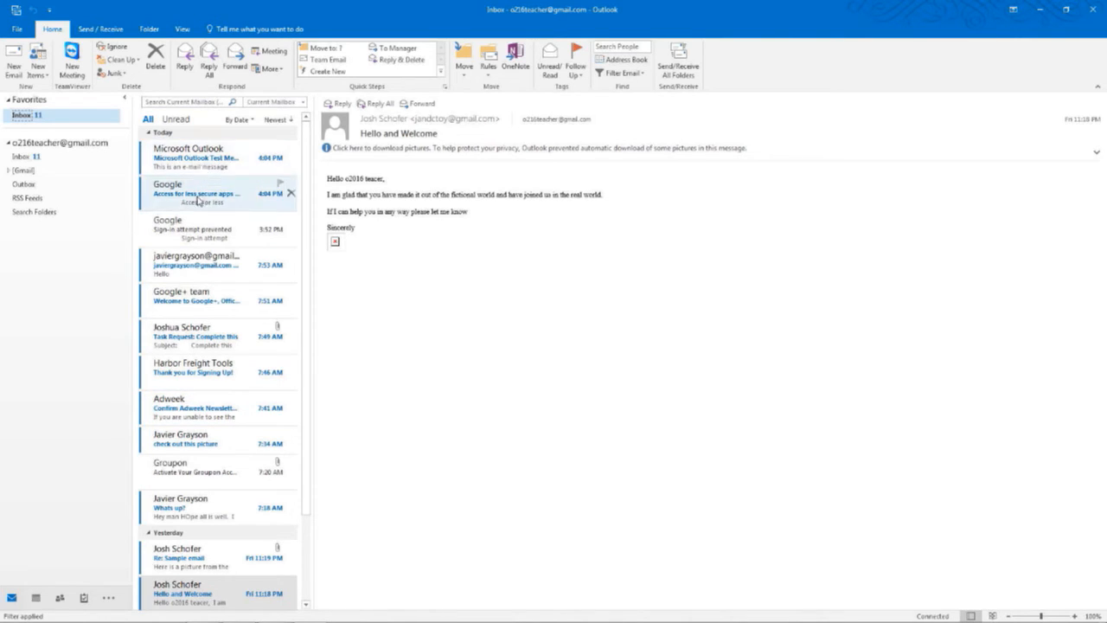
scroll(201, 236, "down", 1)
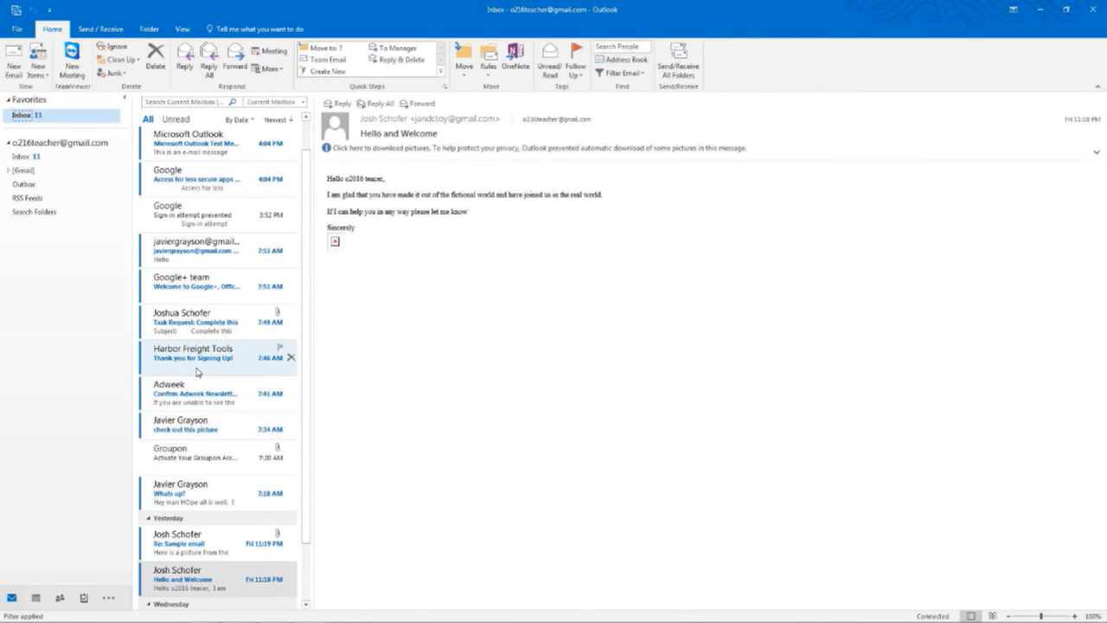
scroll(197, 372, "down", 2)
scroll(197, 372, "up", 3)
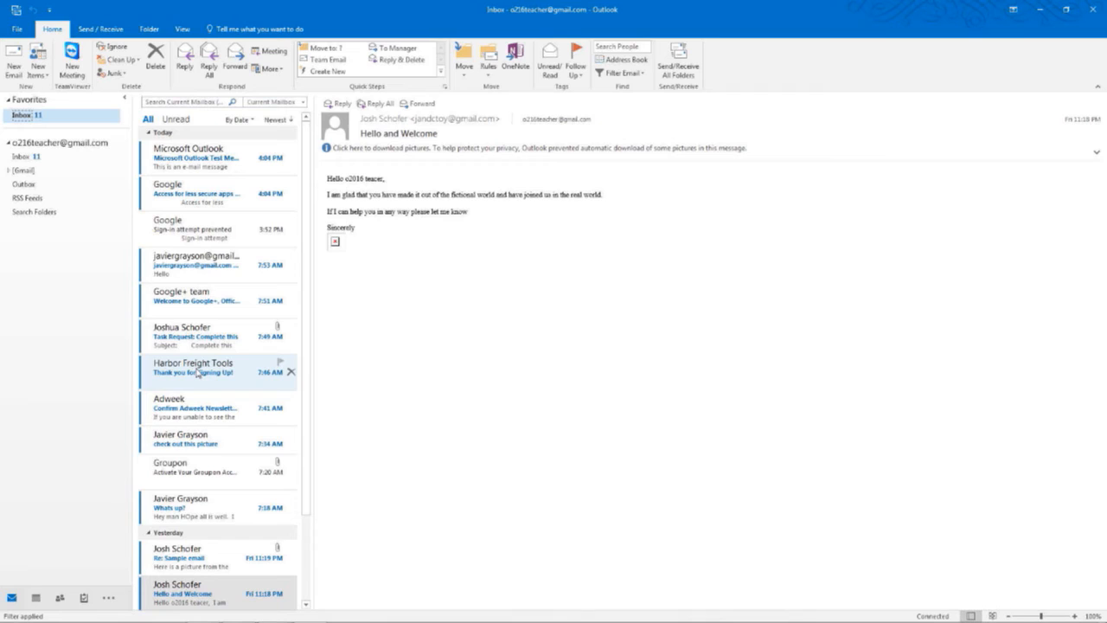